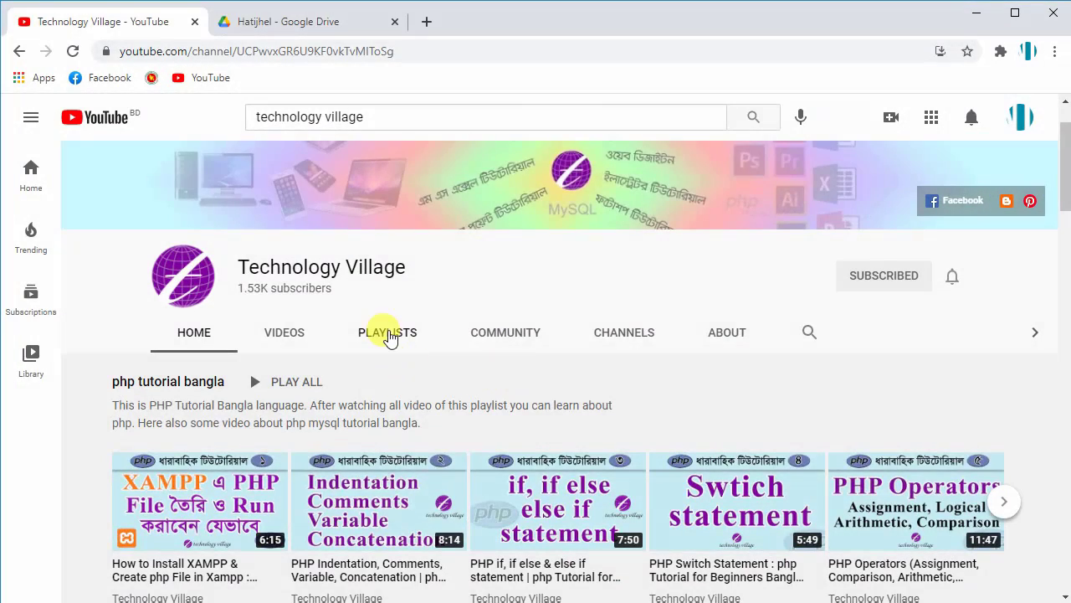
Play the channel's Microsoft Word 2016 tutorial playlist and pause its first video.
{"action": "left_click", "coordinate": [385, 333]}
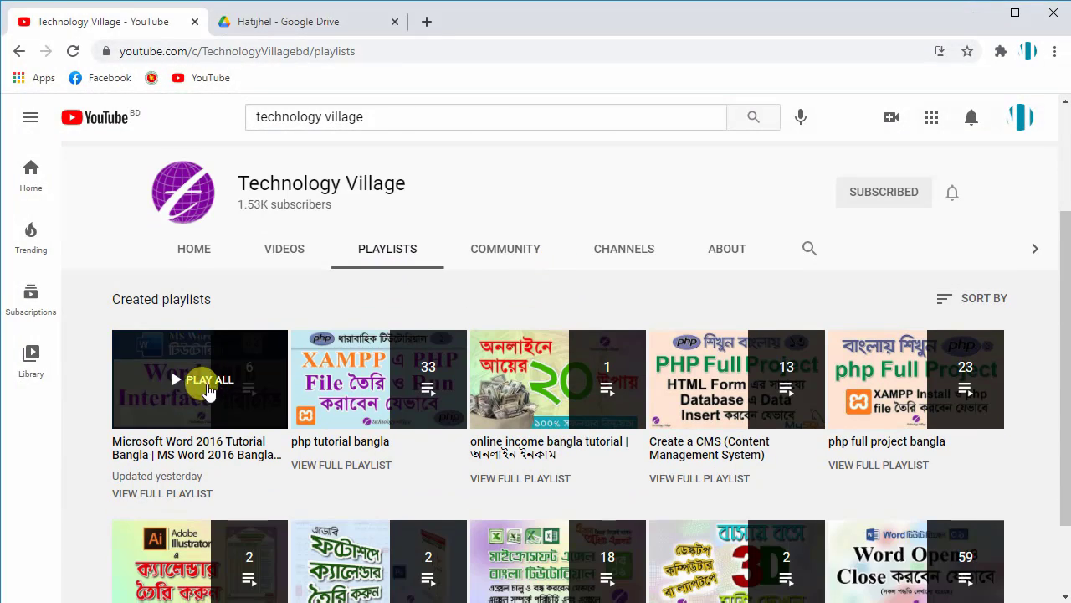
{"action": "left_click", "coordinate": [203, 377]}
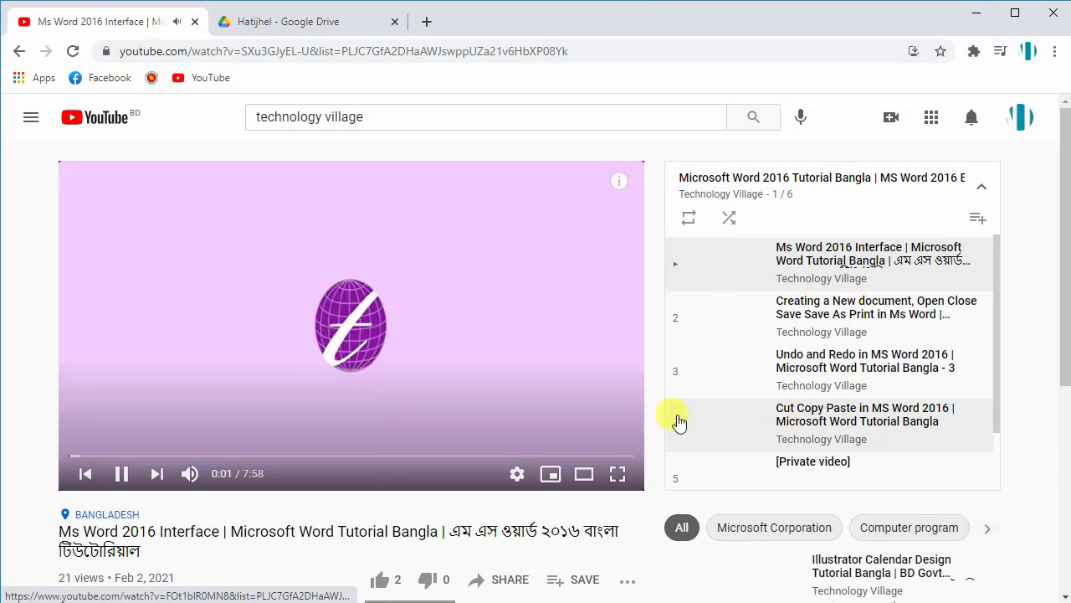
{"action": "left_click", "coordinate": [405, 418]}
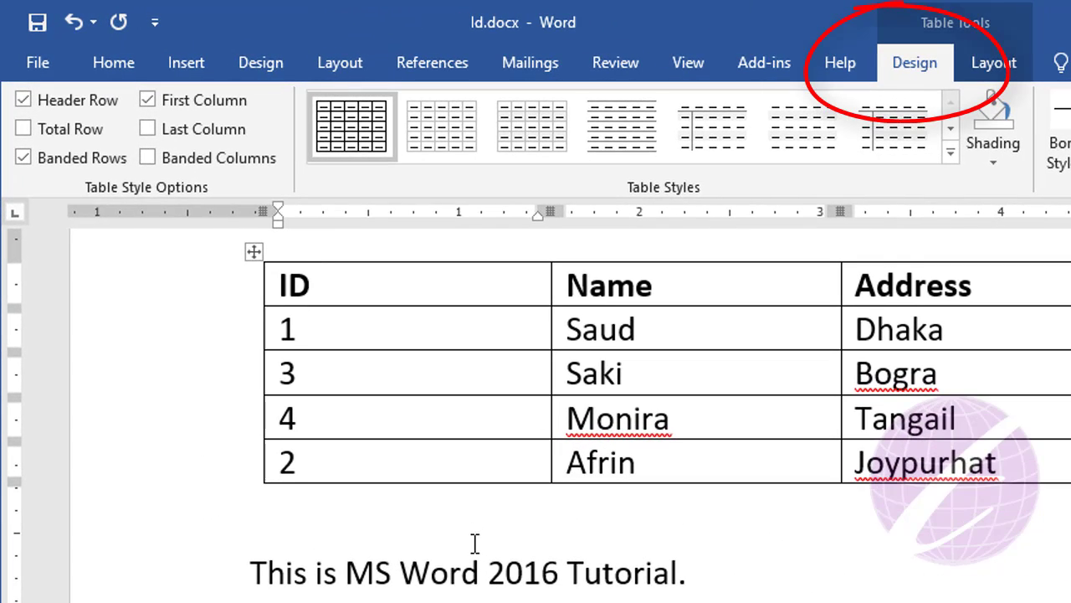
Select the whole ID/Name/Address/Mobile table and give it the Plain Table 1 style.
{"action": "left_click", "coordinate": [444, 518]}
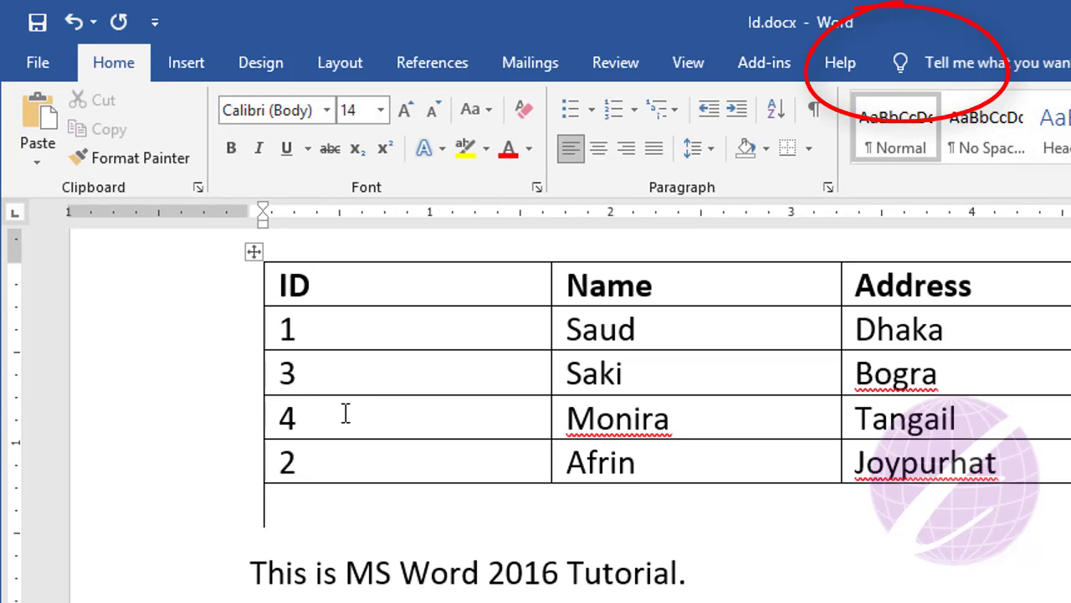
{"action": "left_click", "coordinate": [363, 330]}
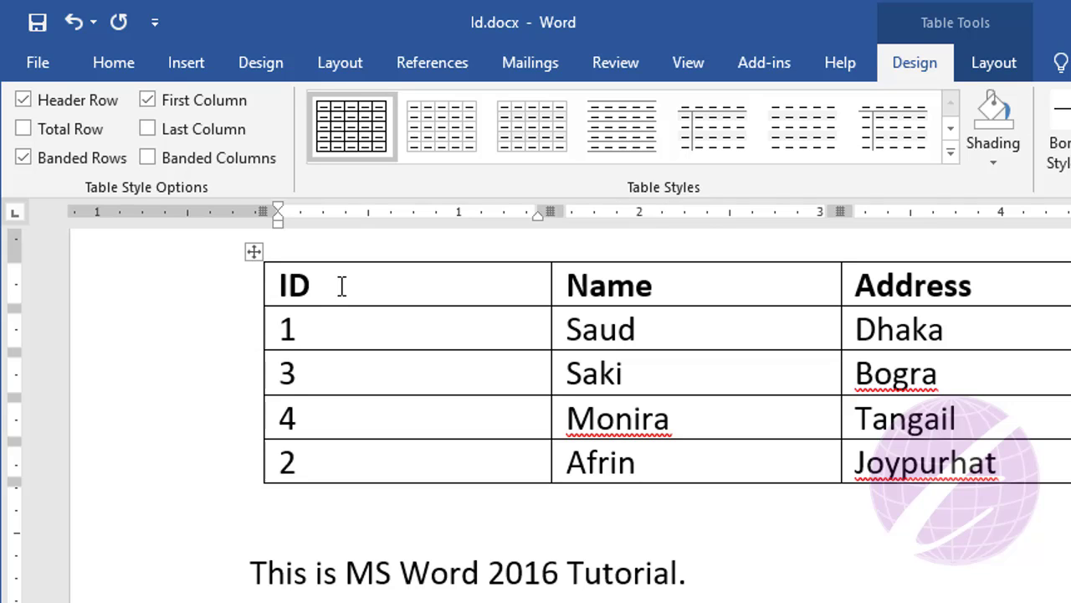
{"action": "left_click", "coordinate": [254, 252]}
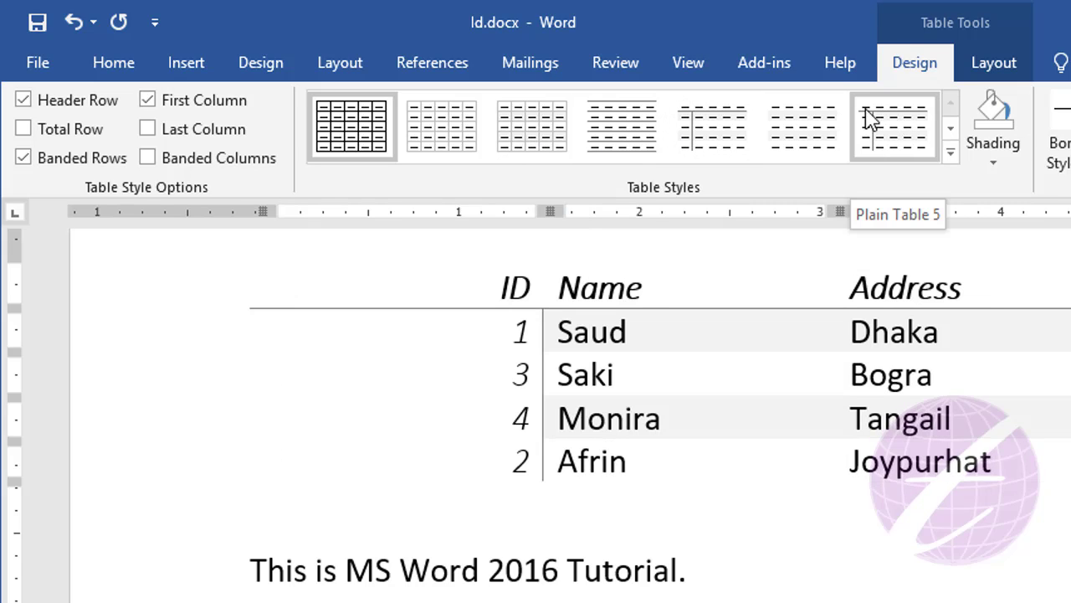
{"action": "left_click", "coordinate": [530, 140]}
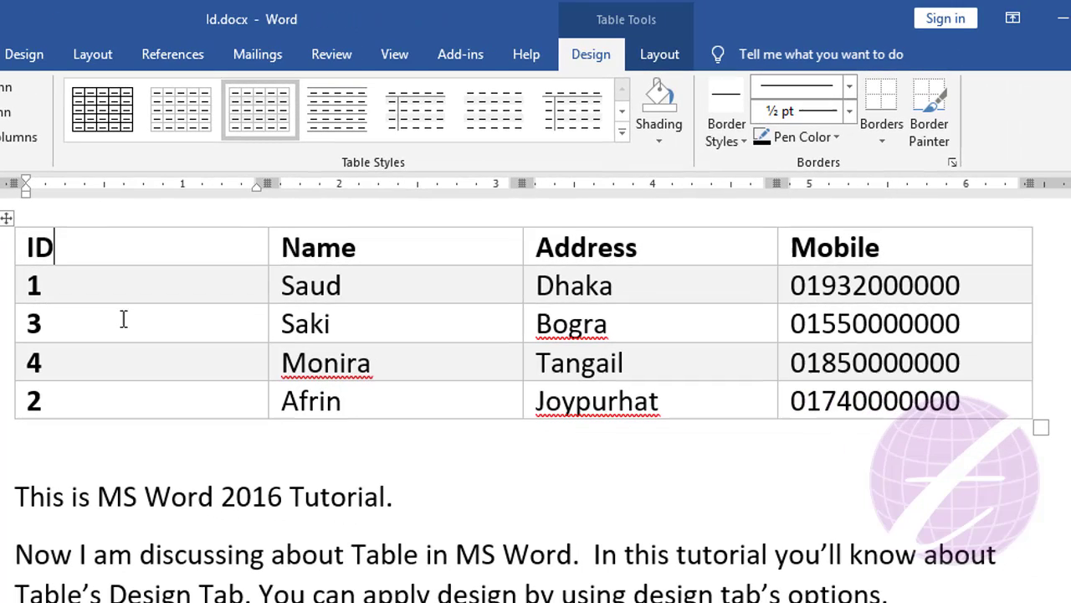
Restyle the whole table with Grid Table 5 Dark - Accent 4, then deselect it.
{"action": "left_click", "coordinate": [8, 220]}
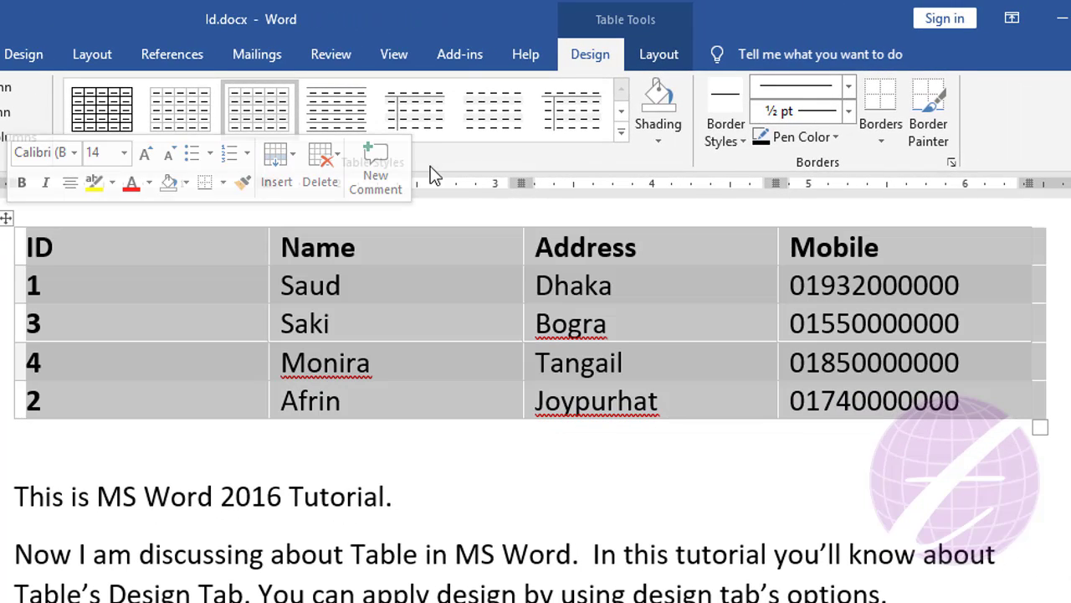
{"action": "left_click", "coordinate": [620, 136]}
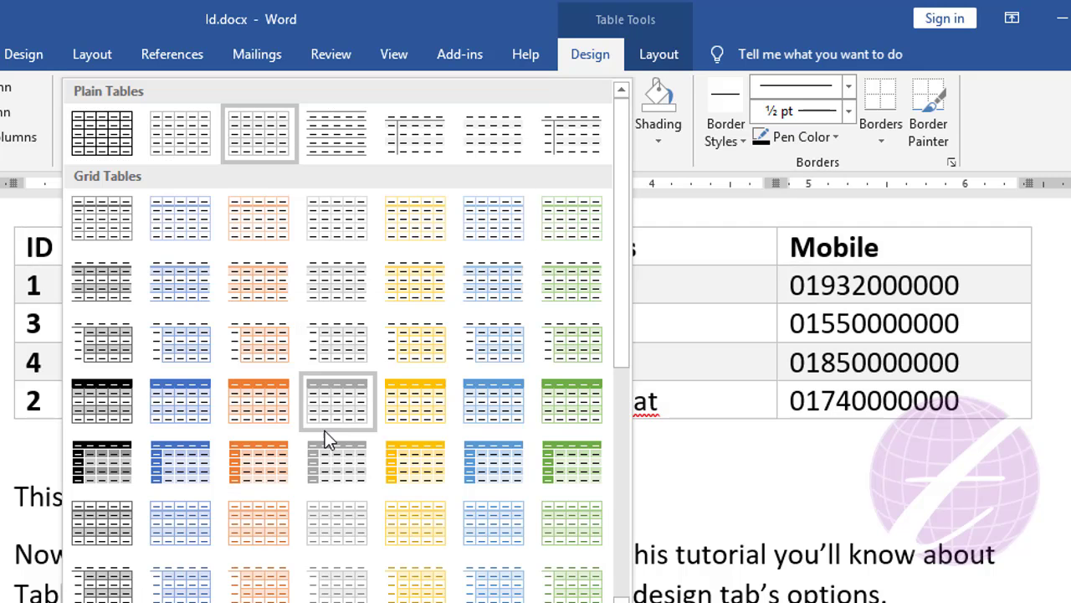
{"action": "scroll", "coordinate": [430, 473], "scroll_direction": "down", "scroll_amount": 5}
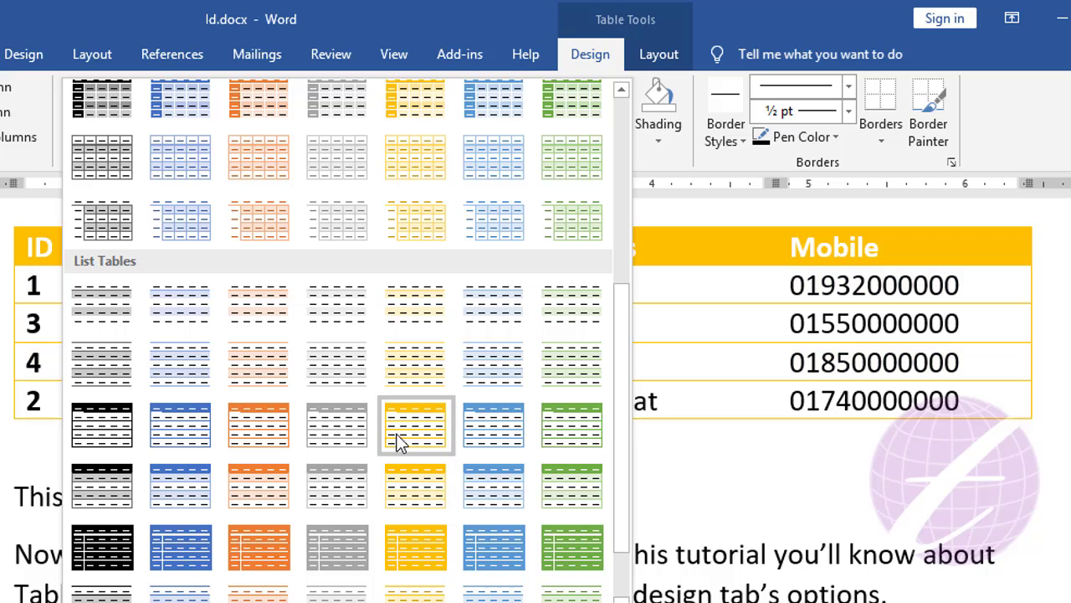
{"action": "scroll", "coordinate": [400, 441], "scroll_direction": "up", "scroll_amount": 5}
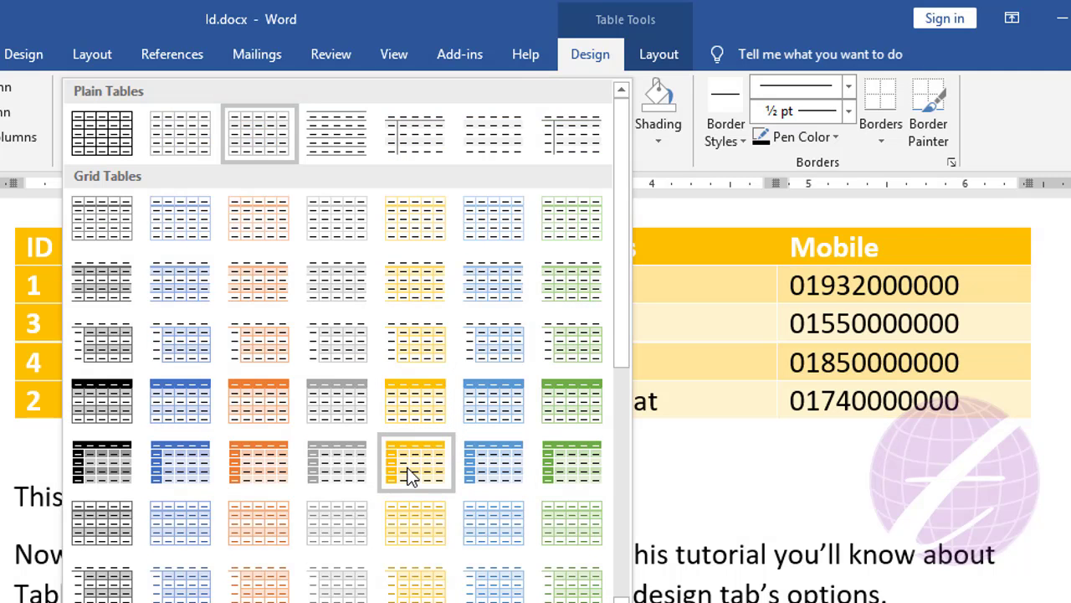
{"action": "left_click", "coordinate": [410, 475]}
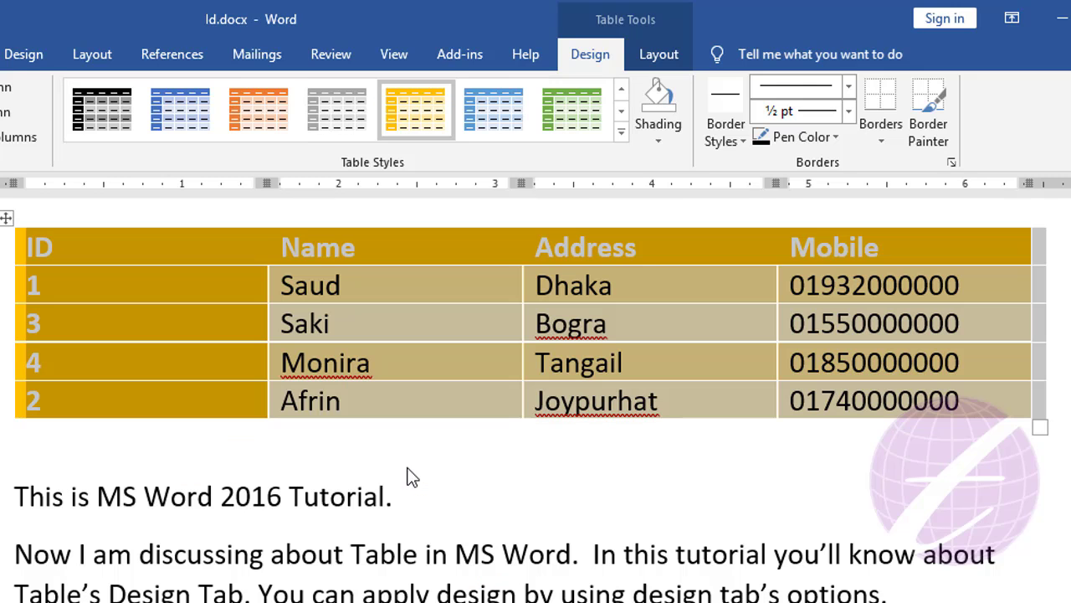
{"action": "left_click", "coordinate": [373, 285]}
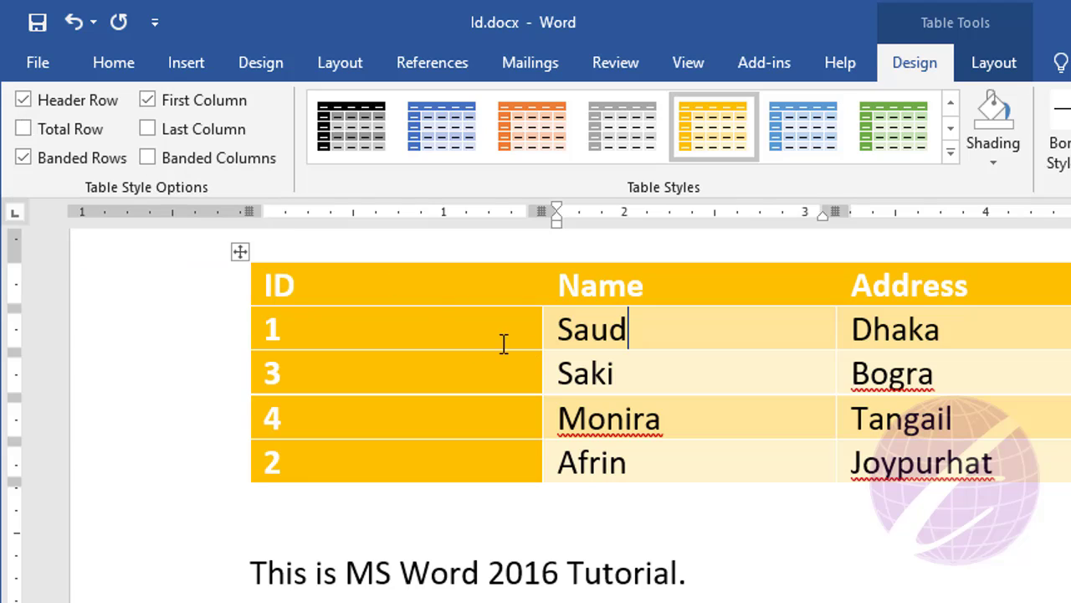
{"action": "left_click", "coordinate": [23, 100]}
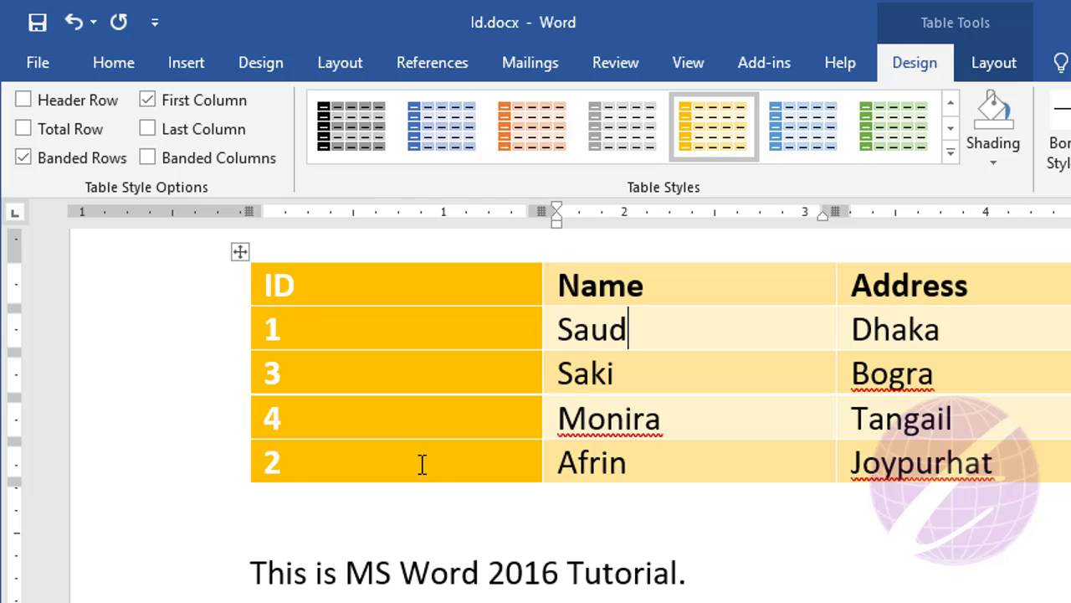
{"action": "left_click", "coordinate": [148, 104]}
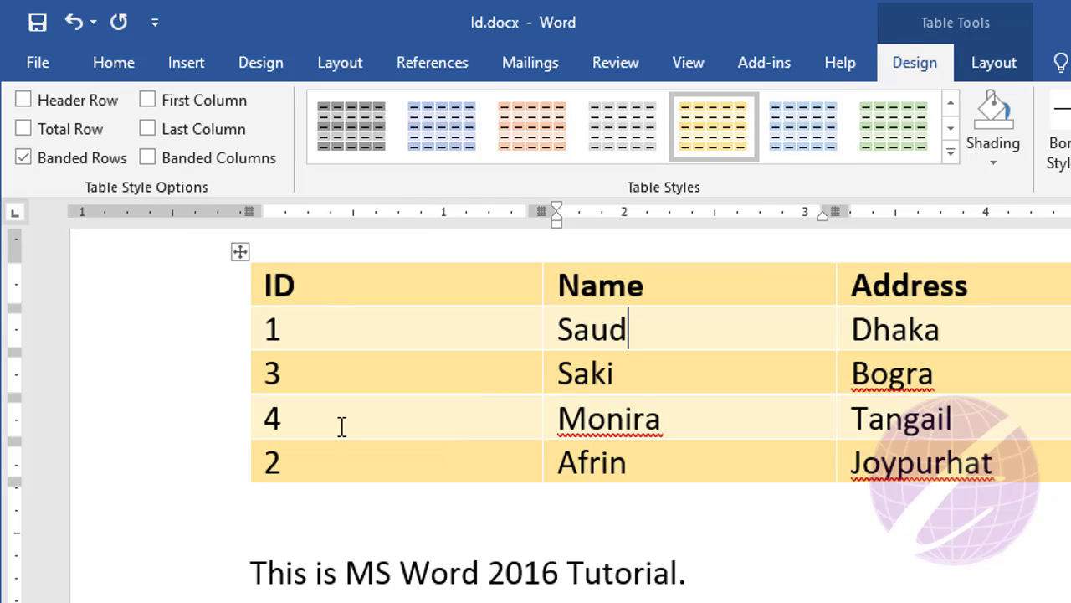
{"action": "left_click", "coordinate": [22, 100]}
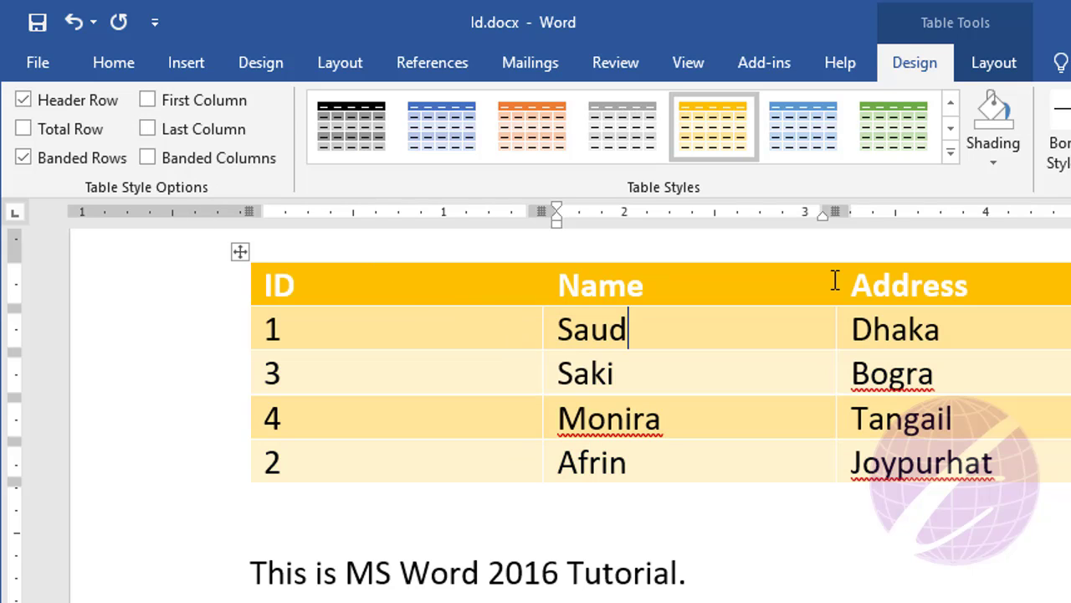
{"action": "left_click", "coordinate": [148, 101]}
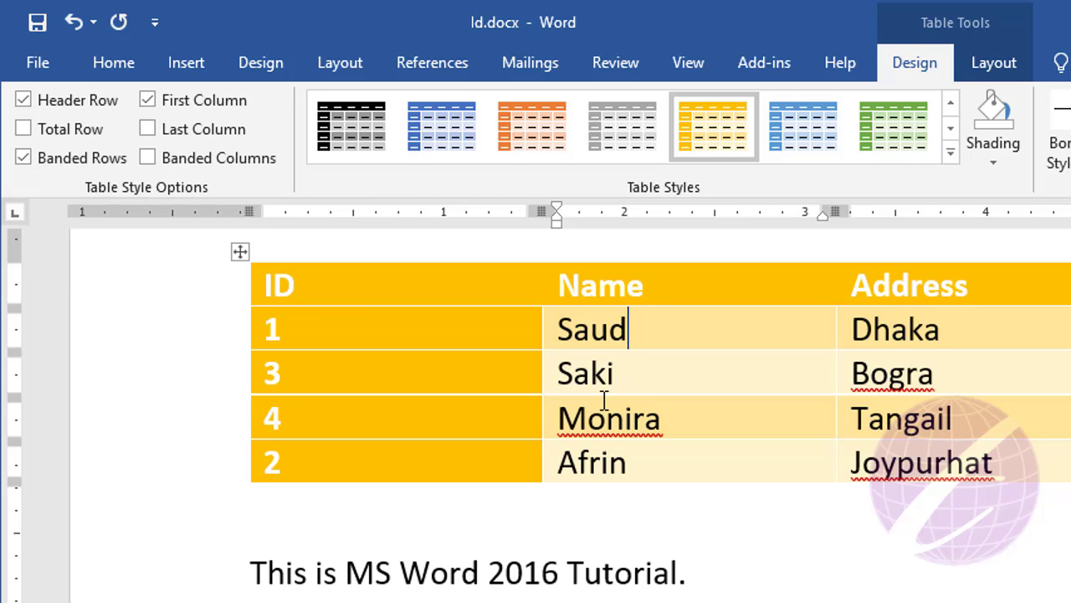
{"action": "left_click", "coordinate": [21, 130]}
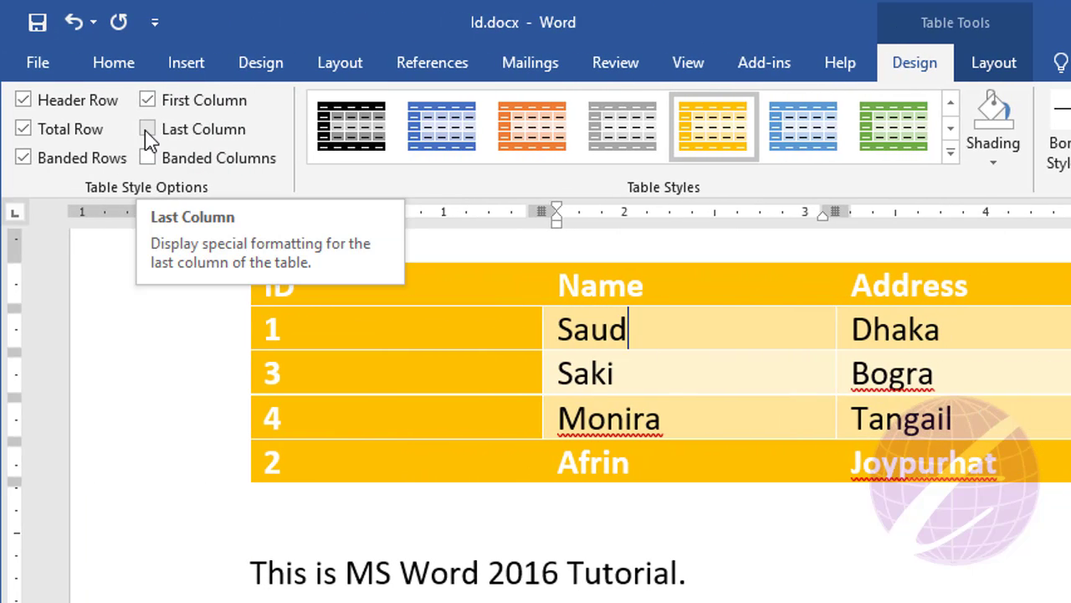
{"action": "left_click", "coordinate": [146, 131]}
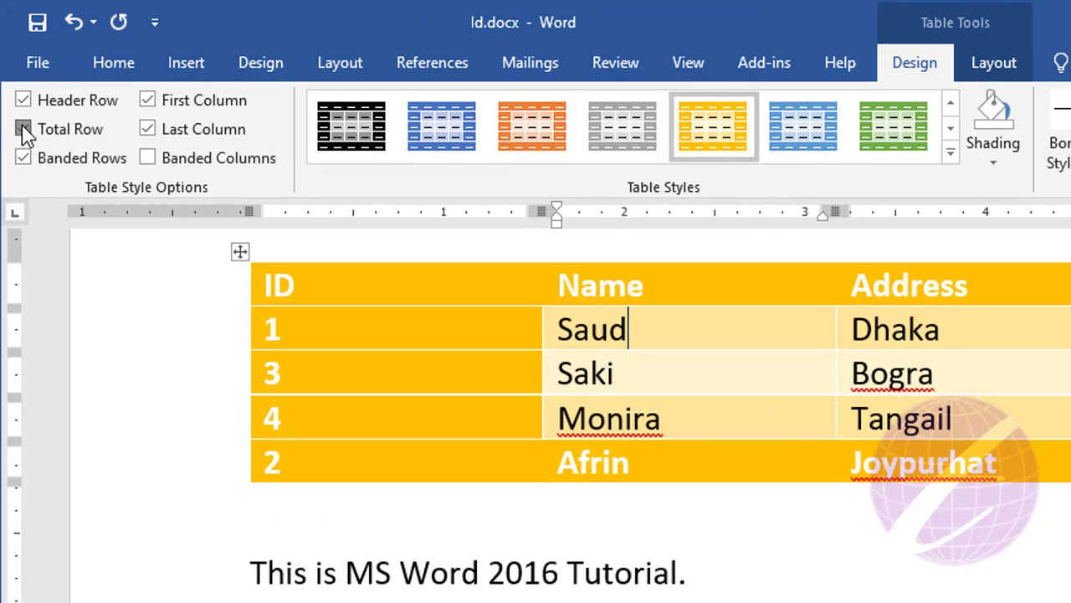
{"action": "left_click", "coordinate": [24, 130]}
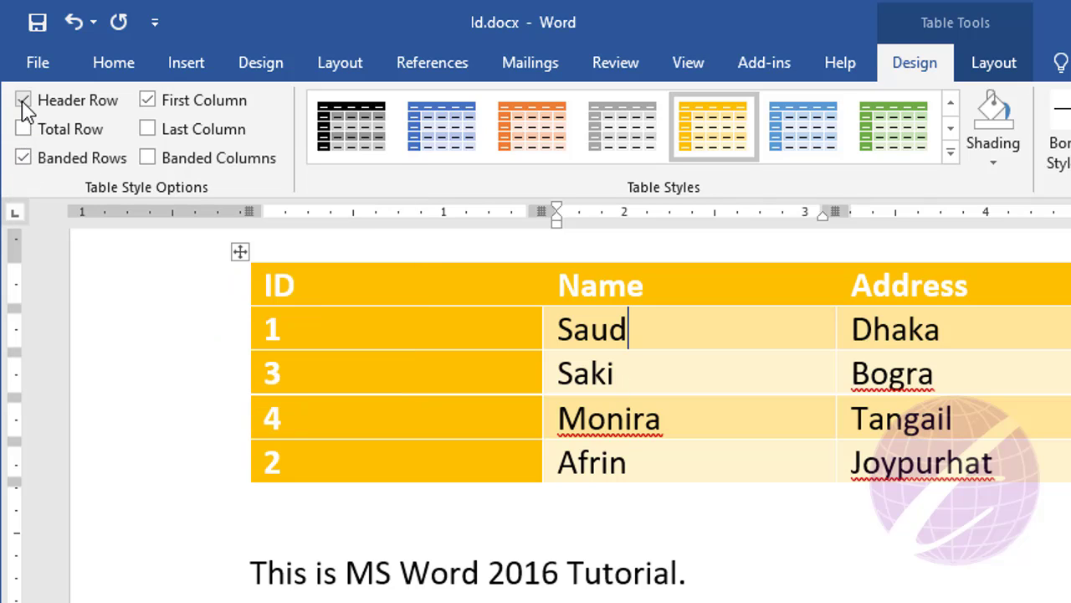
Turn off Header Row and First Column emphasis, leaving only Banded Rows checked, not Banded Columns.
{"action": "left_click", "coordinate": [148, 100]}
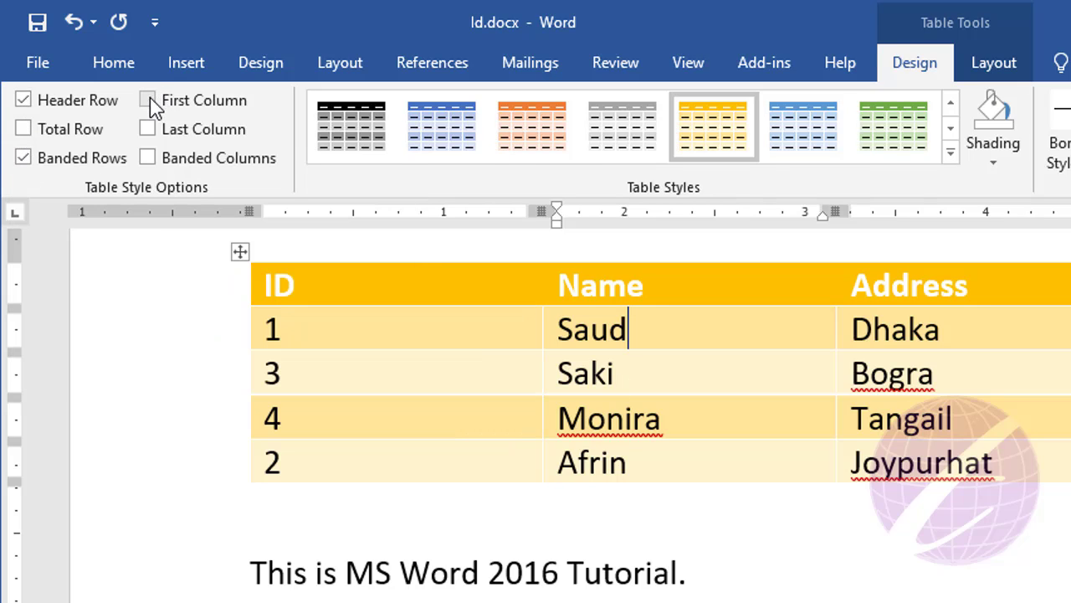
{"action": "left_click", "coordinate": [22, 100]}
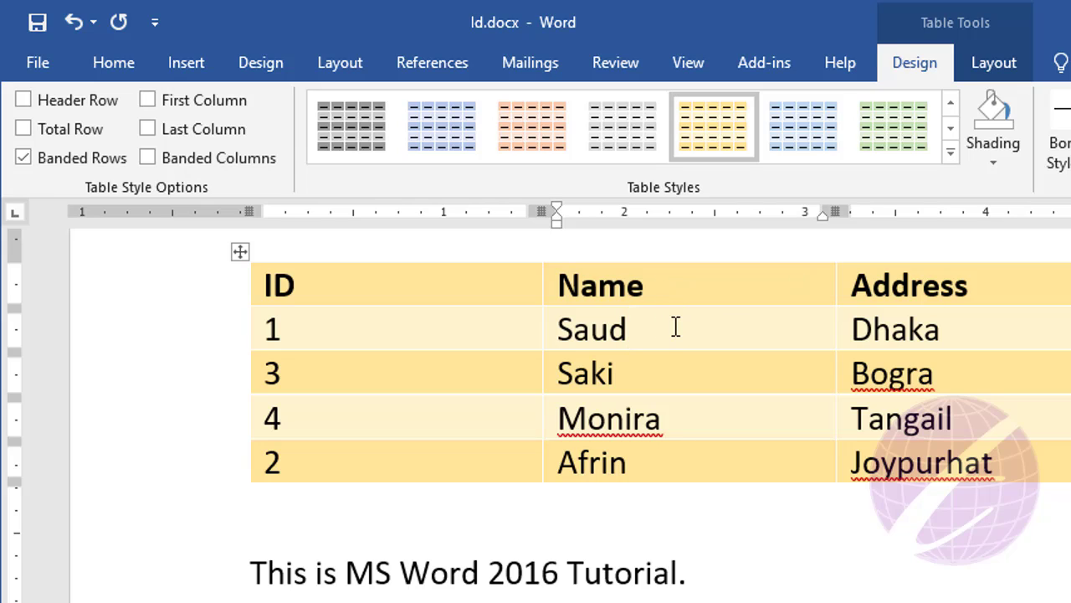
{"action": "left_click", "coordinate": [24, 159]}
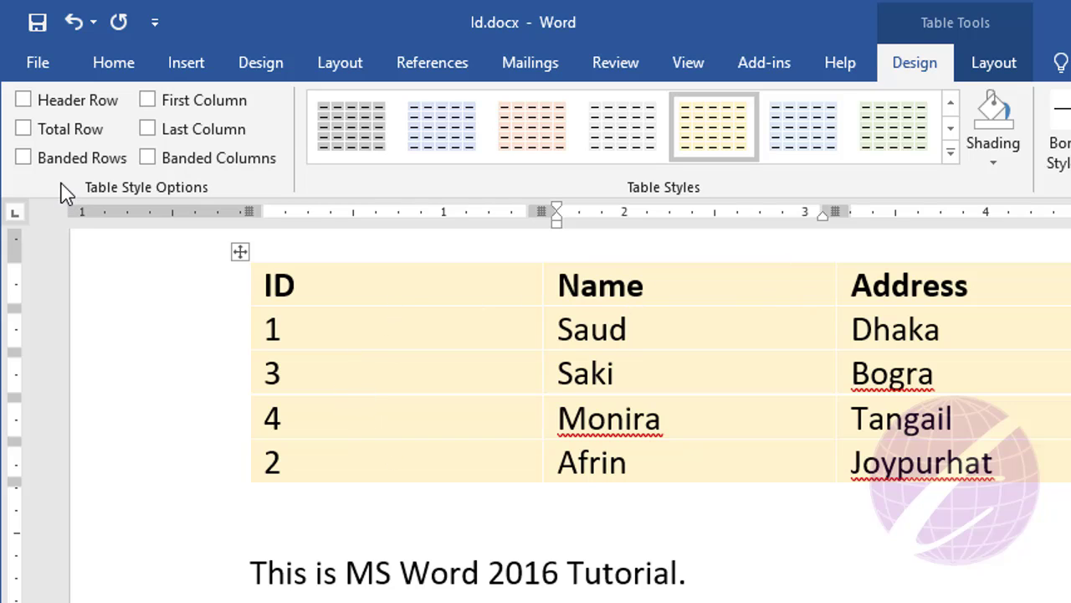
{"action": "left_click", "coordinate": [24, 159]}
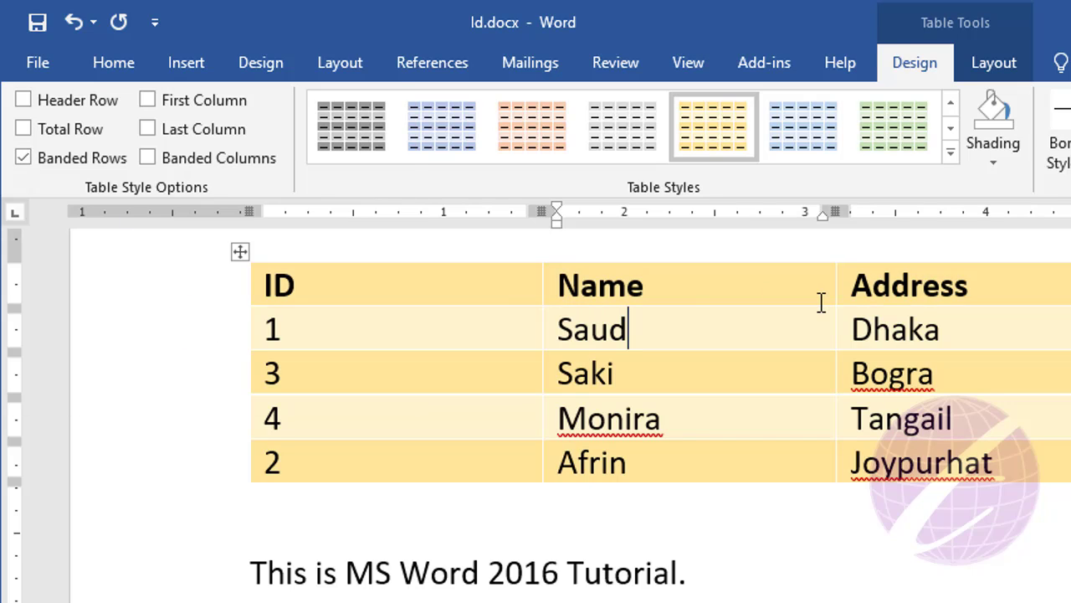
{"action": "left_click", "coordinate": [147, 159]}
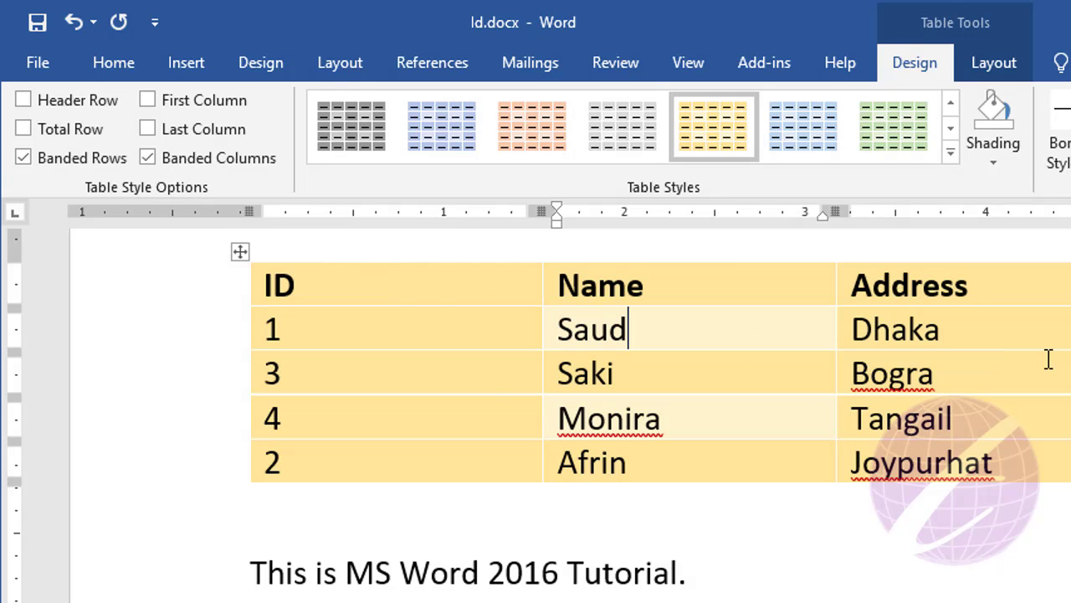
{"action": "left_click", "coordinate": [24, 159]}
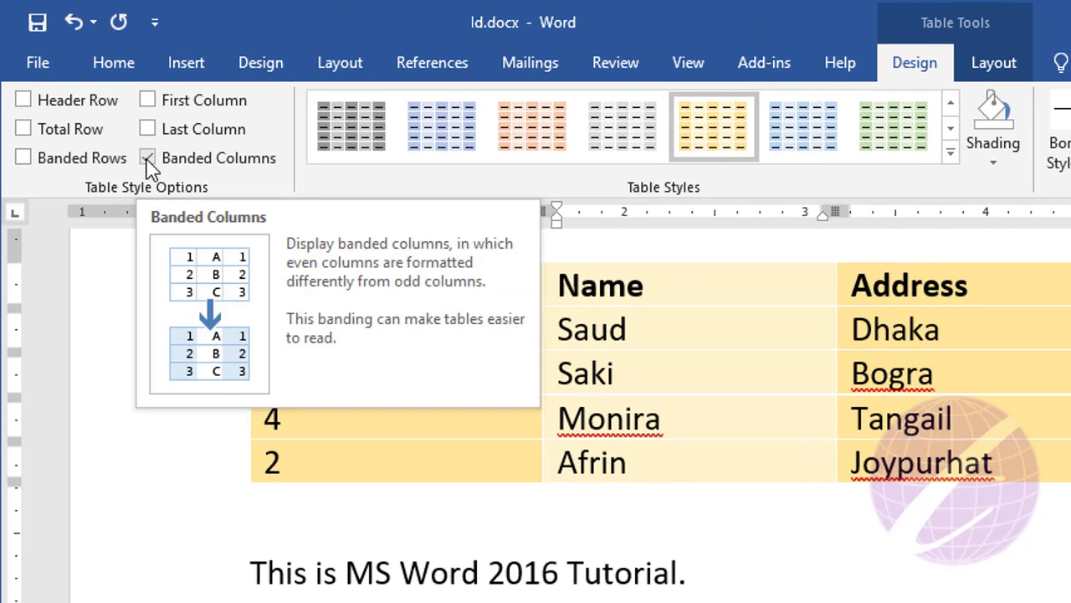
{"action": "left_click", "coordinate": [148, 159]}
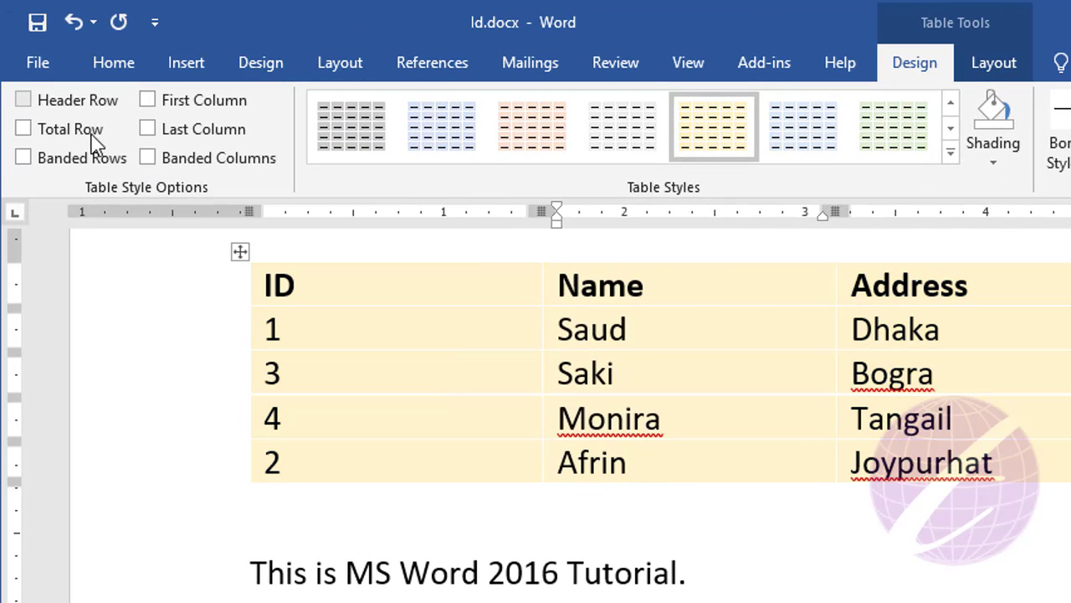
{"action": "left_click", "coordinate": [67, 161]}
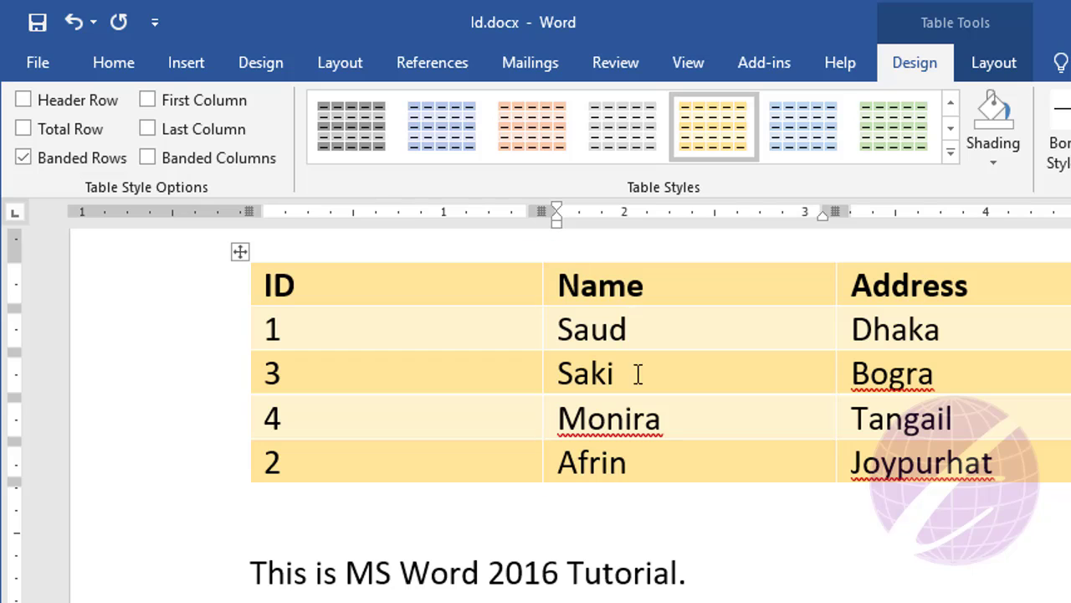
Switch the whole table to the plain Table Grid style with black borders.
{"action": "left_click", "coordinate": [239, 251]}
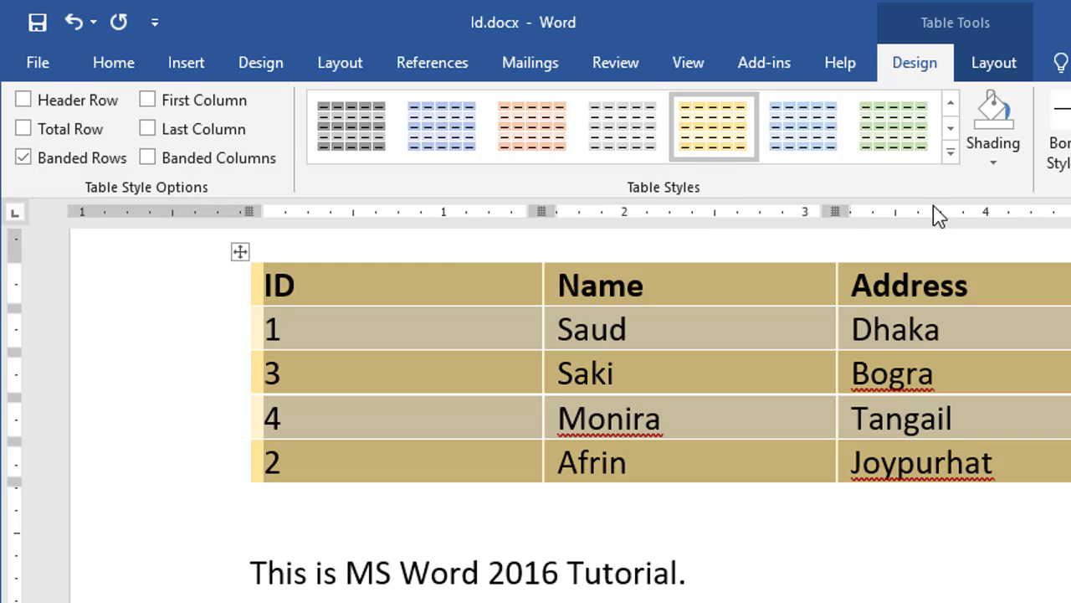
{"action": "left_click", "coordinate": [950, 152]}
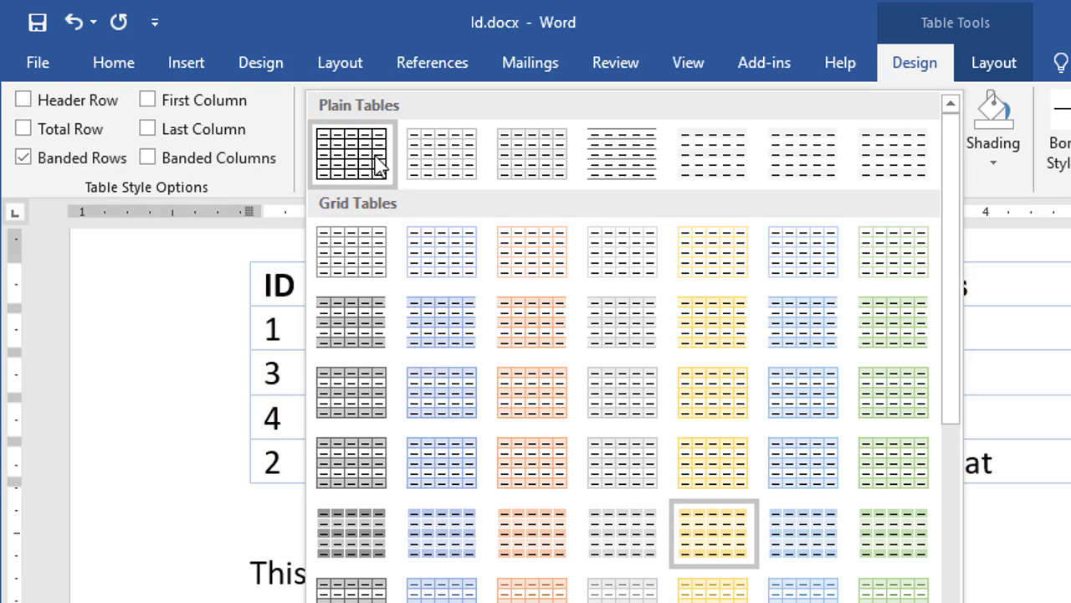
{"action": "left_click", "coordinate": [345, 155]}
{"action": "left_click", "coordinate": [382, 283]}
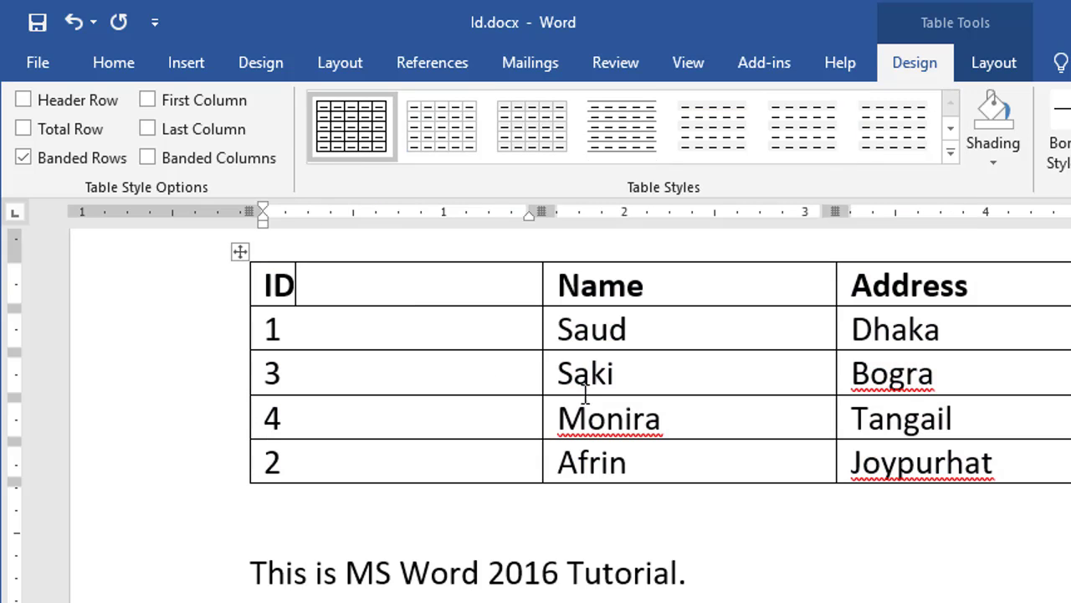
{"action": "left_click", "coordinate": [950, 159]}
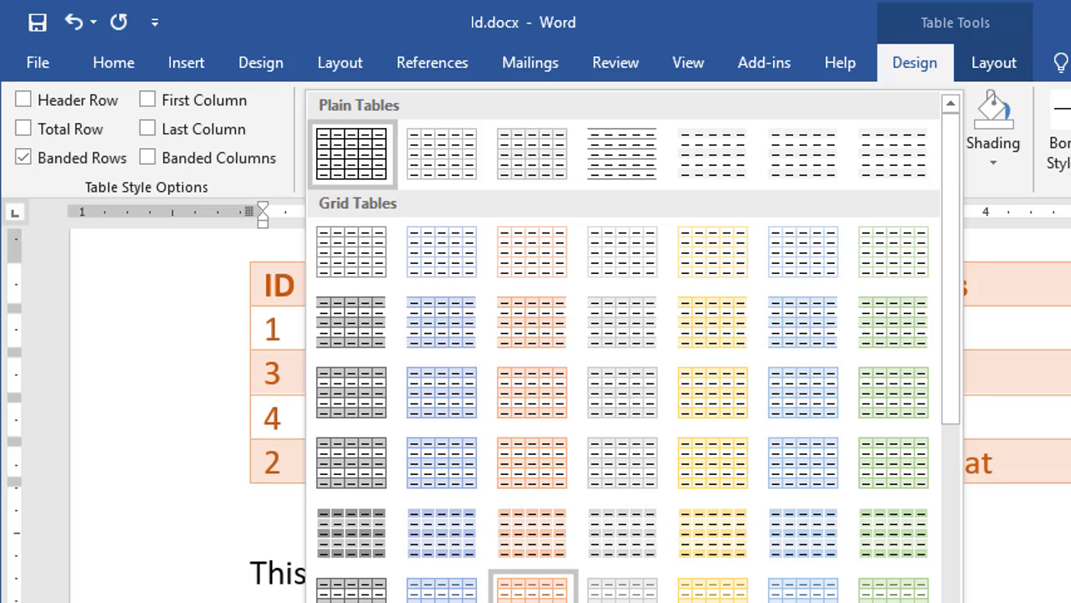
{"action": "scroll", "coordinate": [795, 586], "scroll_direction": "down", "scroll_amount": 5}
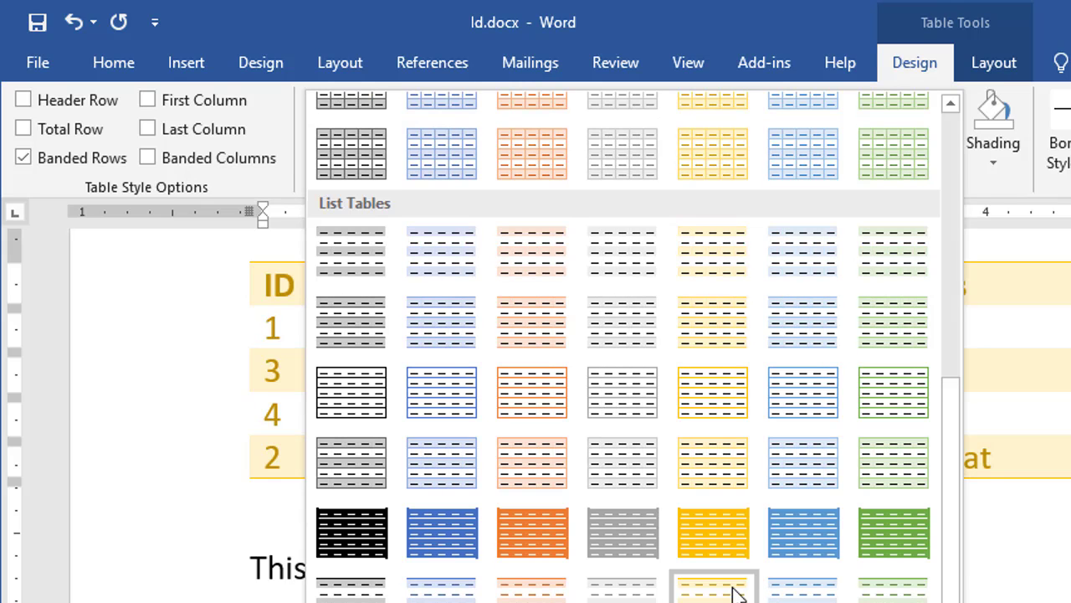
{"action": "left_click", "coordinate": [982, 299]}
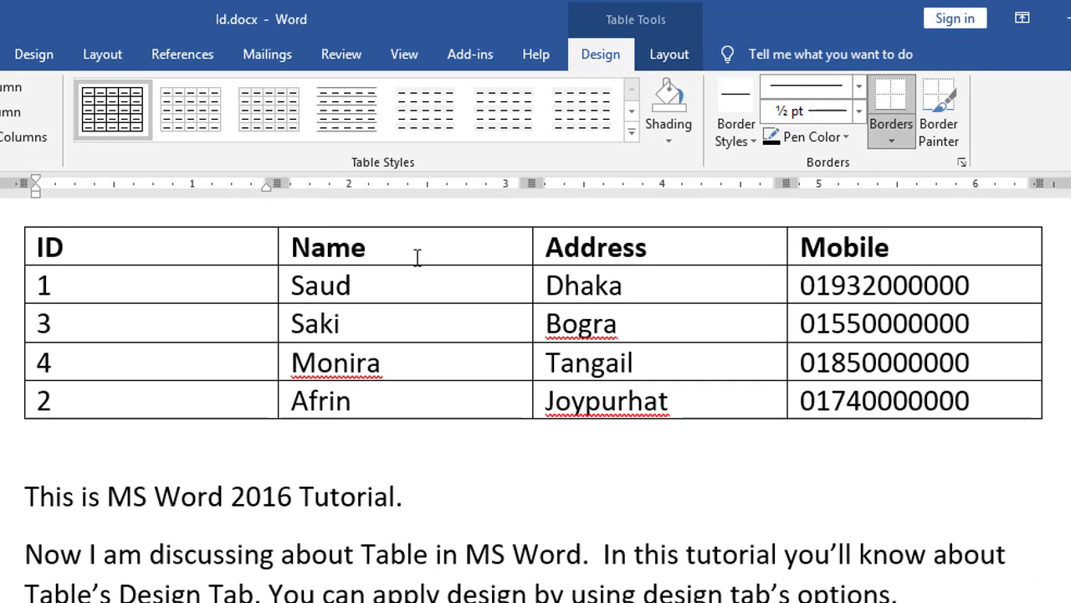
Select the header row cells from ID across to Mobile.
{"action": "left_click_drag", "start_coordinate": [417, 257], "coordinate": [837, 251]}
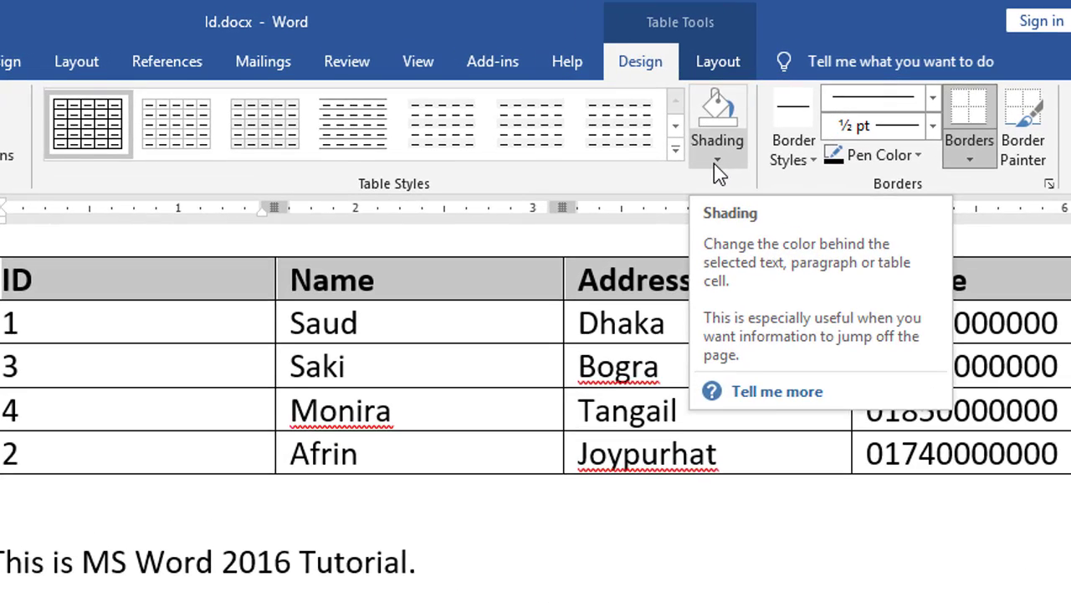
{"action": "left_click", "coordinate": [667, 144]}
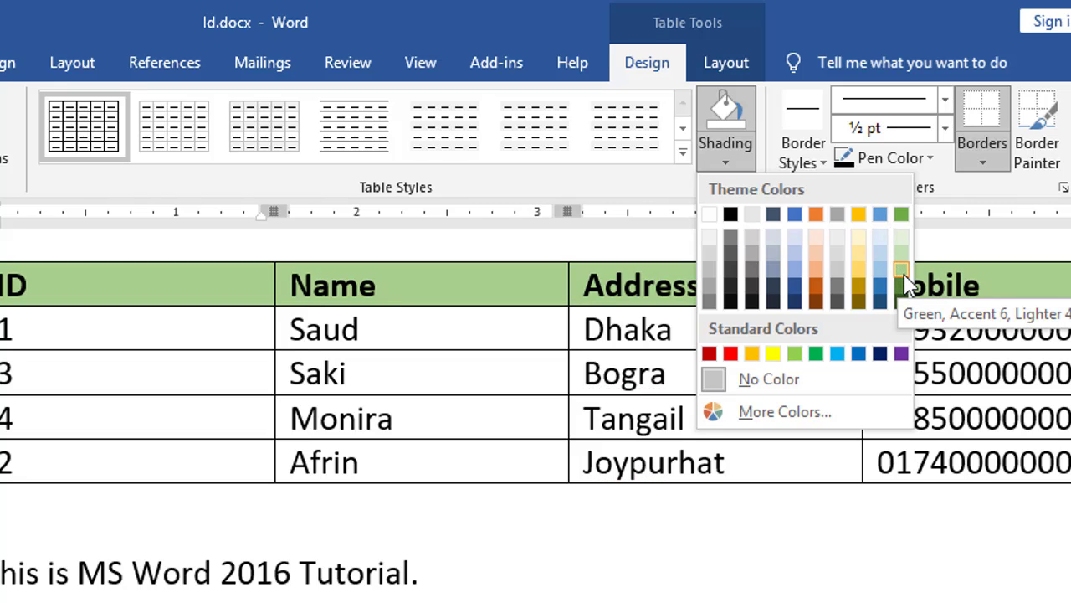
{"action": "left_click", "coordinate": [902, 272]}
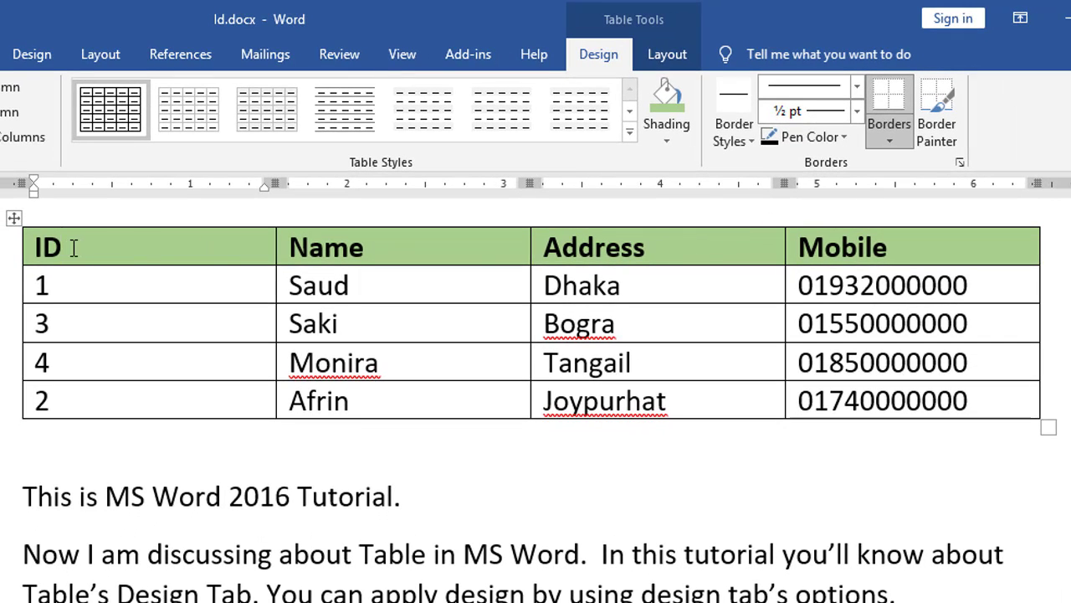
{"action": "mouse_move", "coordinate": [74, 244]}
{"action": "left_mouse_down"}
{"action": "mouse_move", "coordinate": [819, 240]}
{"action": "mouse_move", "coordinate": [833, 250]}
{"action": "left_mouse_up"}
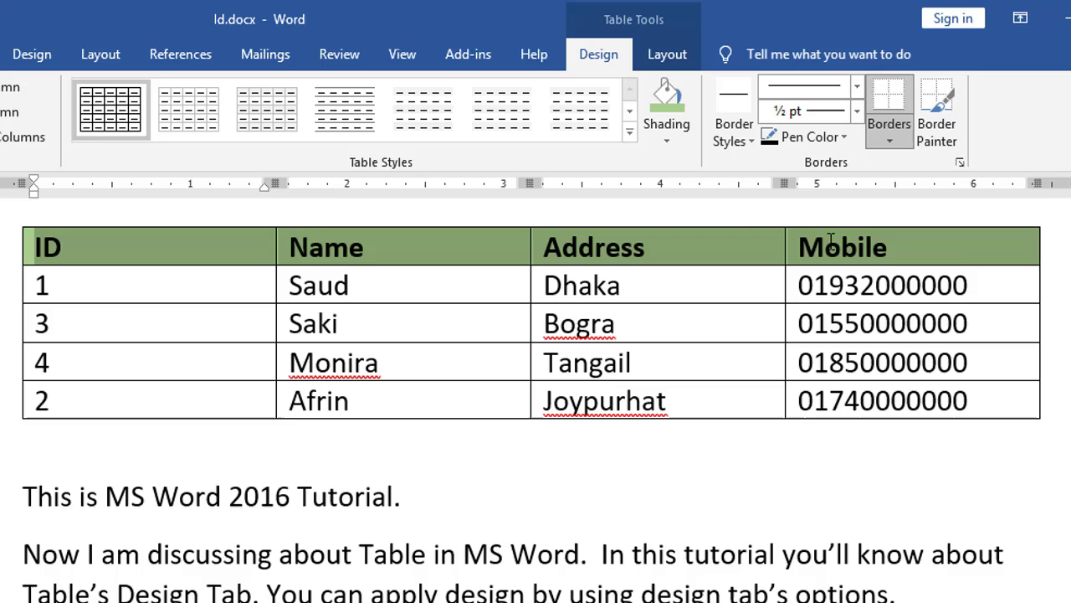
{"action": "left_click", "coordinate": [674, 140]}
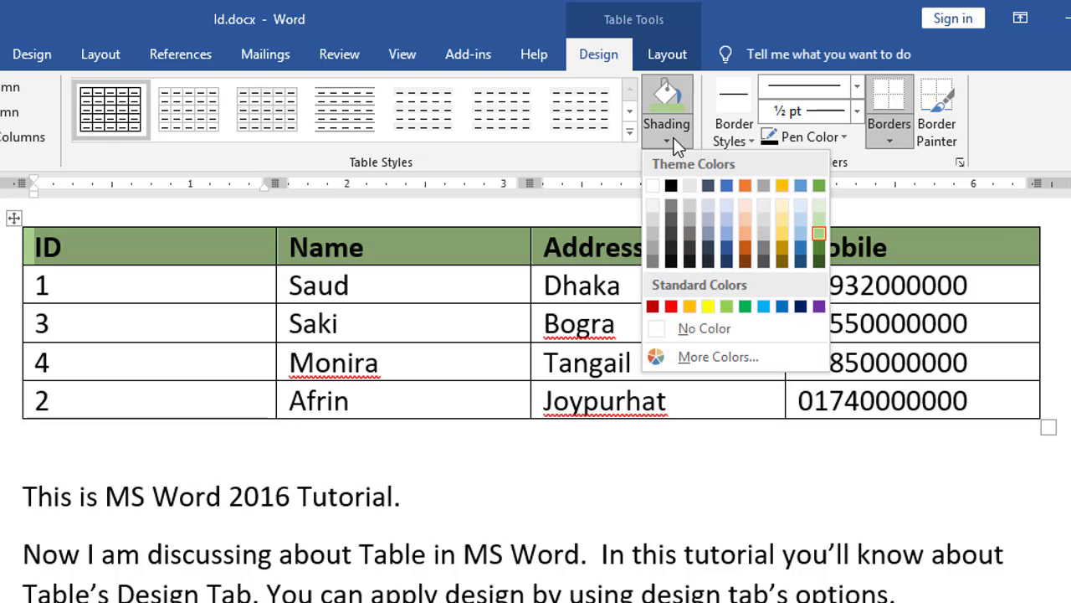
{"action": "left_click", "coordinate": [705, 328]}
{"action": "left_click", "coordinate": [209, 243]}
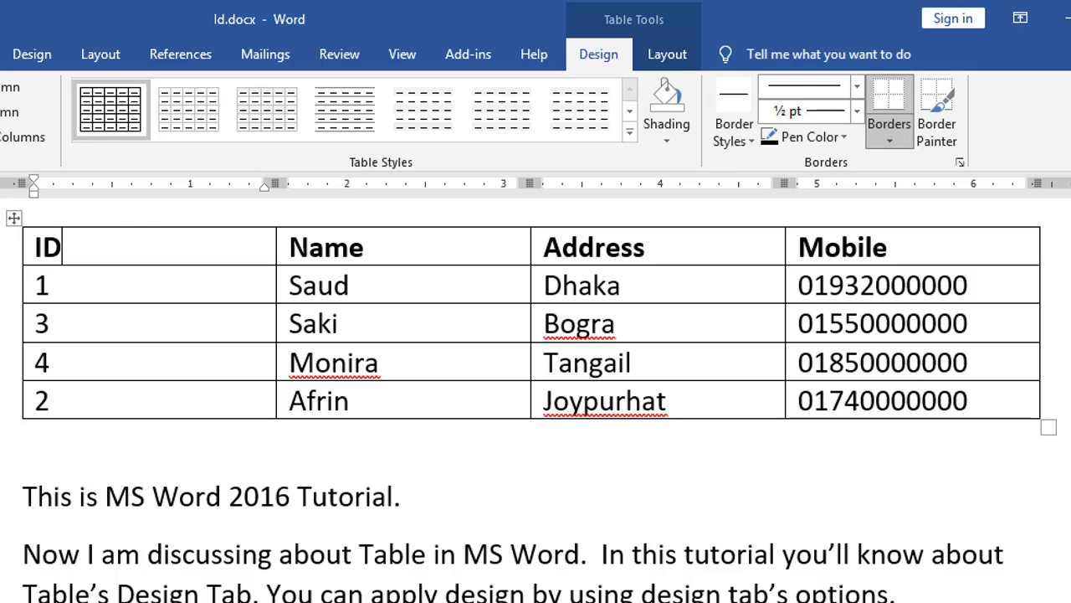
Apply double solid line borders to all cells of the selected table.
{"action": "left_click", "coordinate": [14, 217]}
{"action": "left_click", "coordinate": [733, 140]}
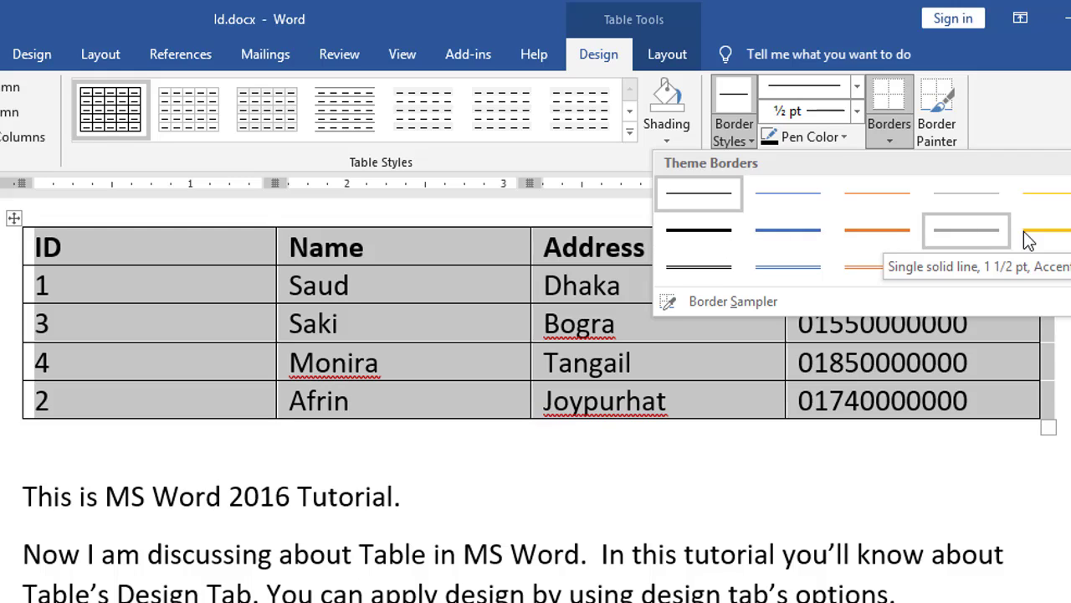
{"action": "left_click", "coordinate": [699, 270]}
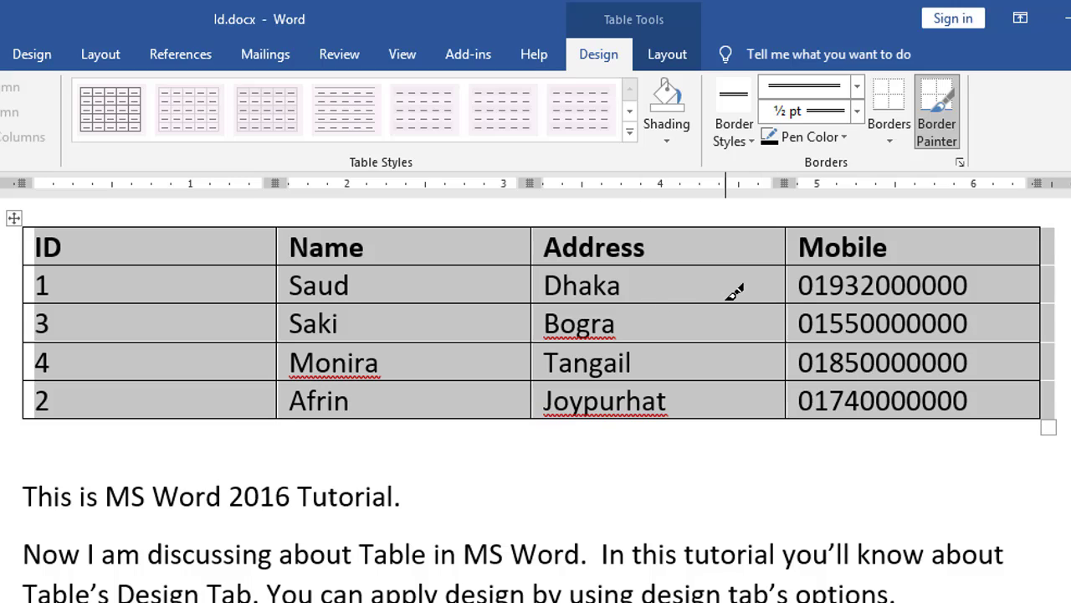
{"action": "left_click", "coordinate": [892, 143]}
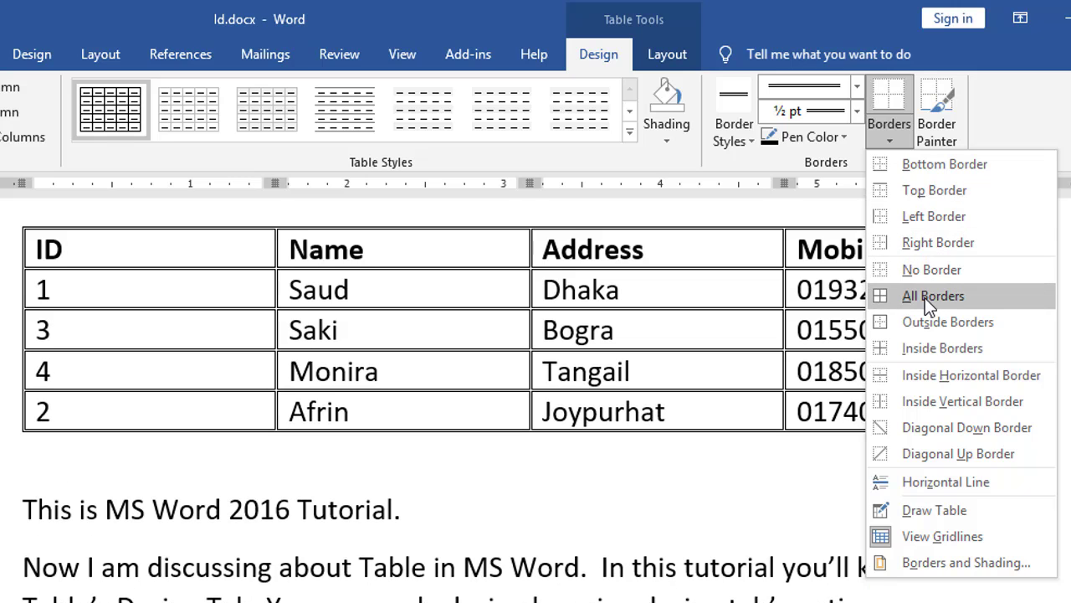
{"action": "left_click", "coordinate": [929, 297]}
{"action": "left_click", "coordinate": [78, 243]}
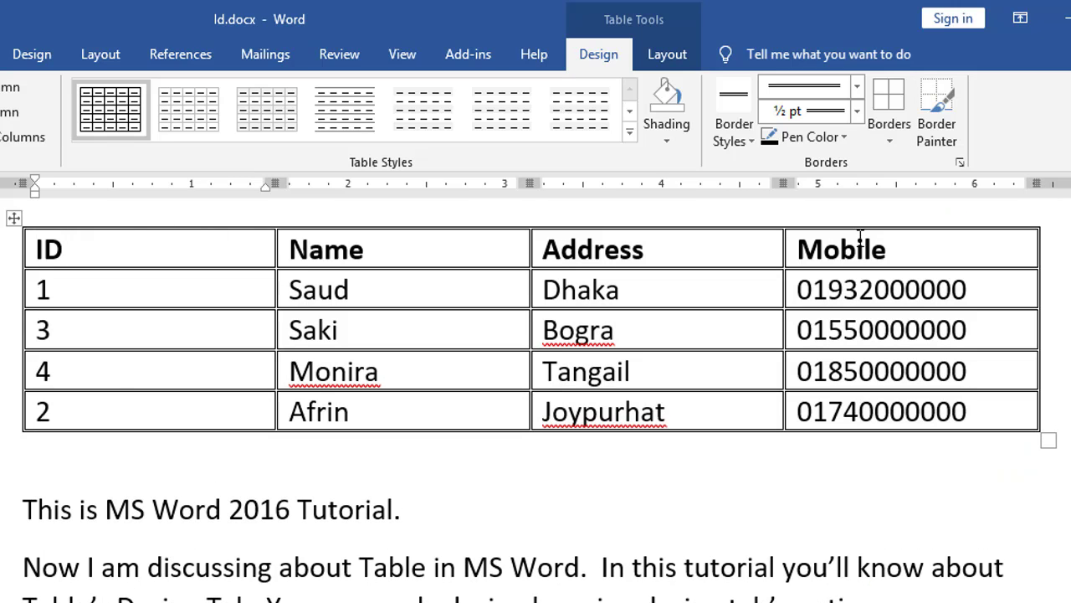
{"action": "left_click", "coordinate": [13, 217]}
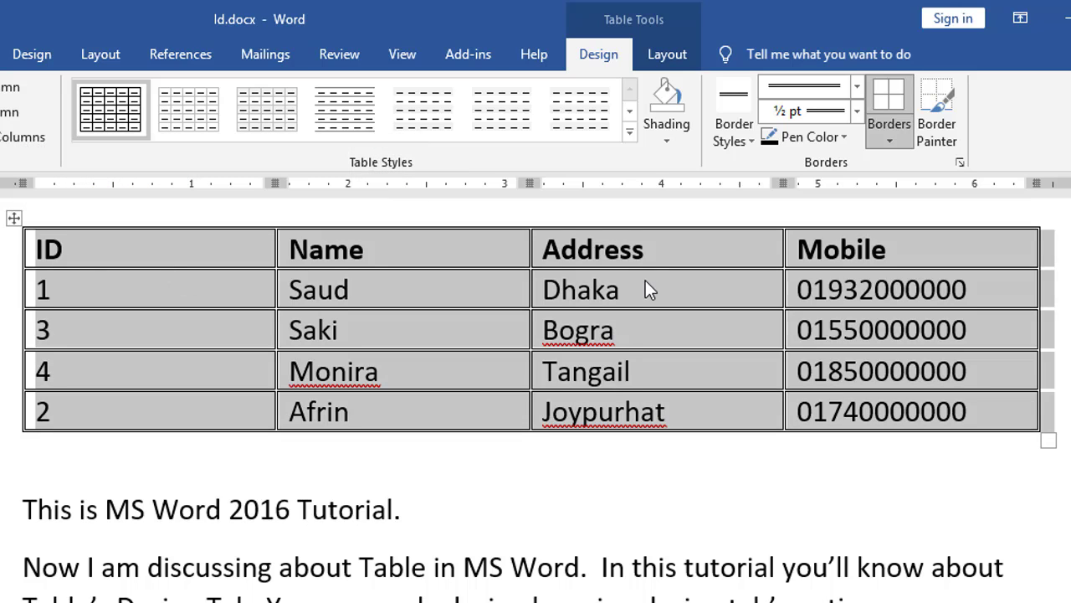
Set the border pen colour to orange and apply it to all table borders.
{"action": "left_click", "coordinate": [843, 140]}
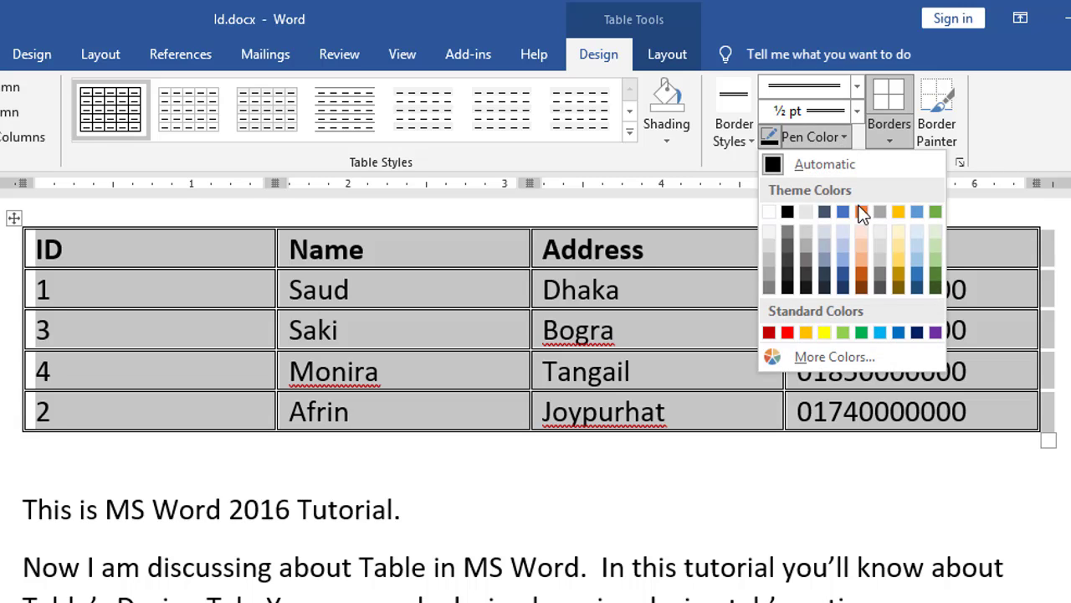
{"action": "left_click", "coordinate": [861, 274]}
{"action": "left_click", "coordinate": [888, 138]}
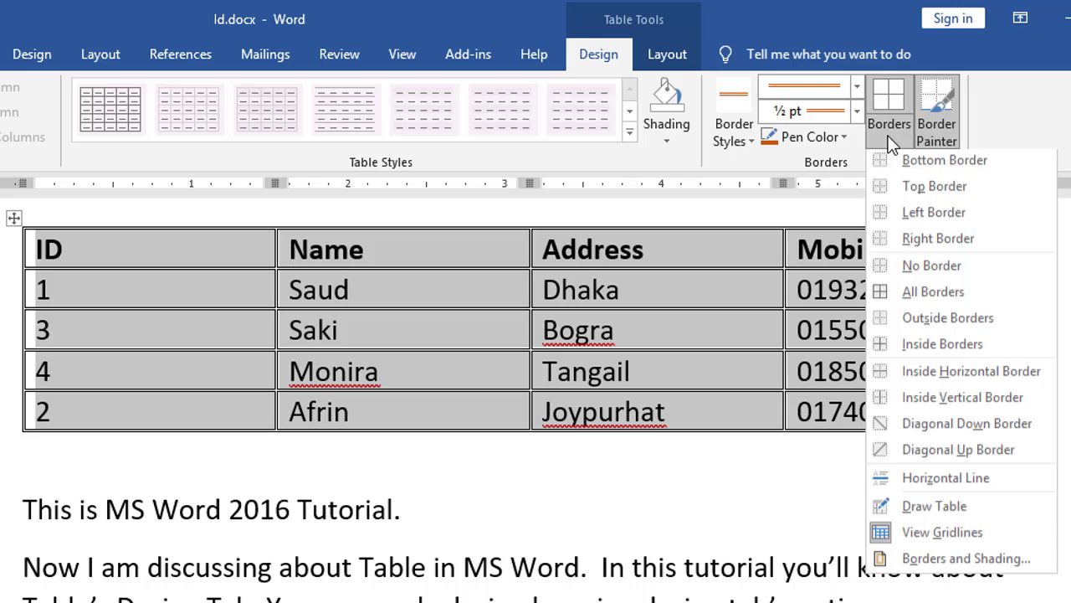
{"action": "left_click", "coordinate": [929, 297]}
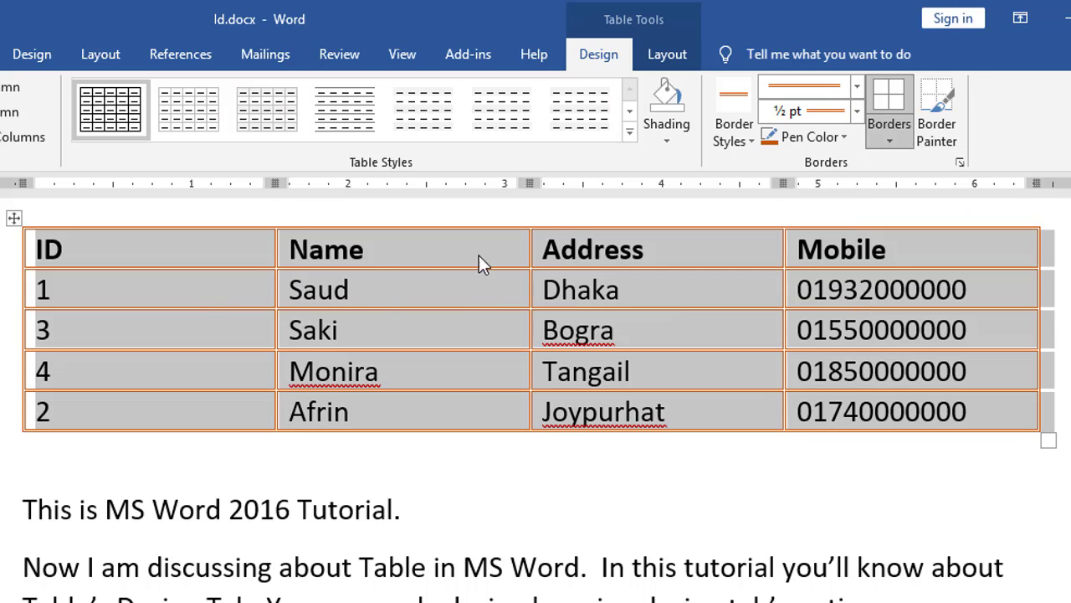
Thicken all the orange cell borders to 1½ pt weight.
{"action": "left_click", "coordinate": [857, 112]}
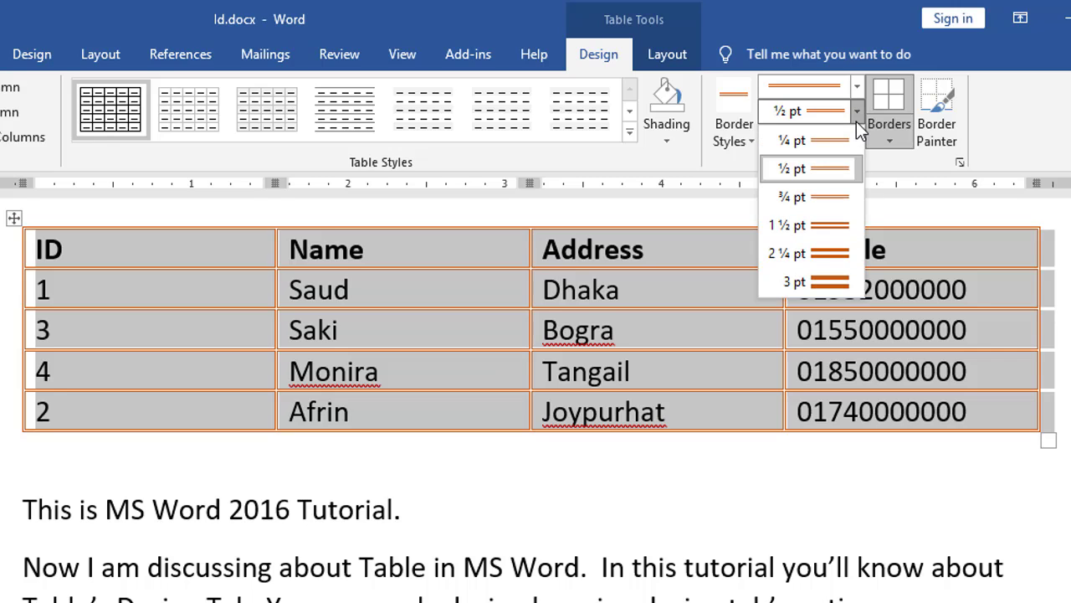
{"action": "left_click", "coordinate": [823, 225]}
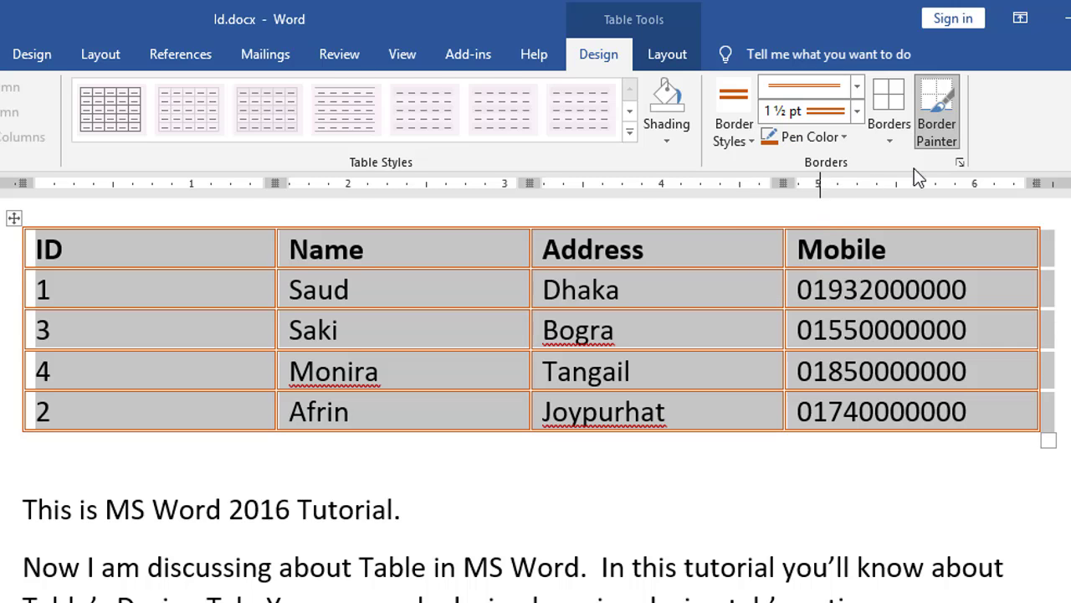
{"action": "left_click", "coordinate": [888, 134]}
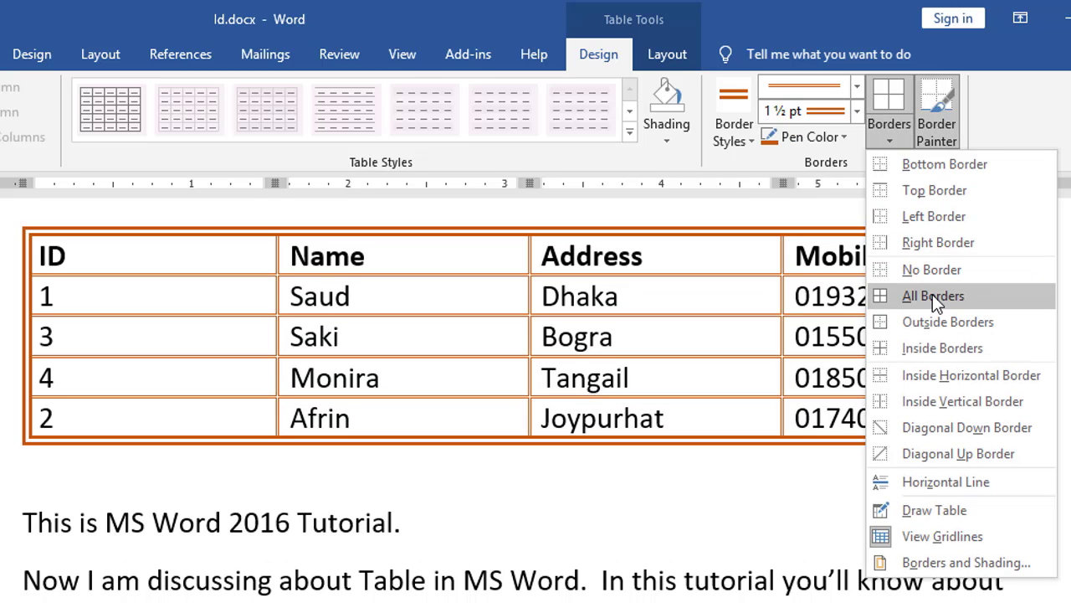
{"action": "left_click", "coordinate": [933, 295]}
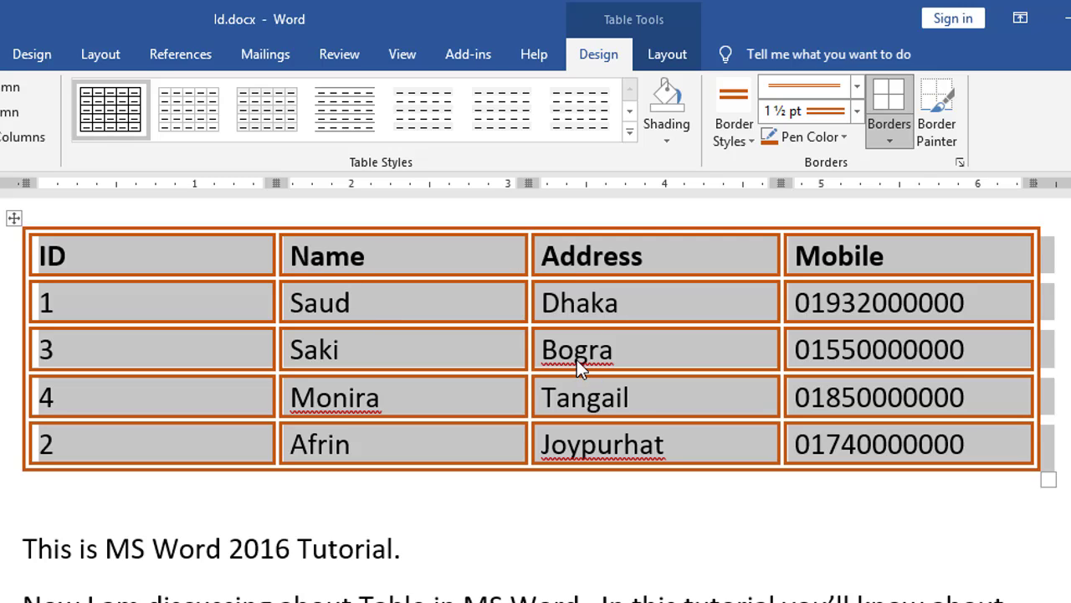
Change all cell borders to dashed orange lines, exit Border Painter and deselect the table.
{"action": "left_click", "coordinate": [856, 87]}
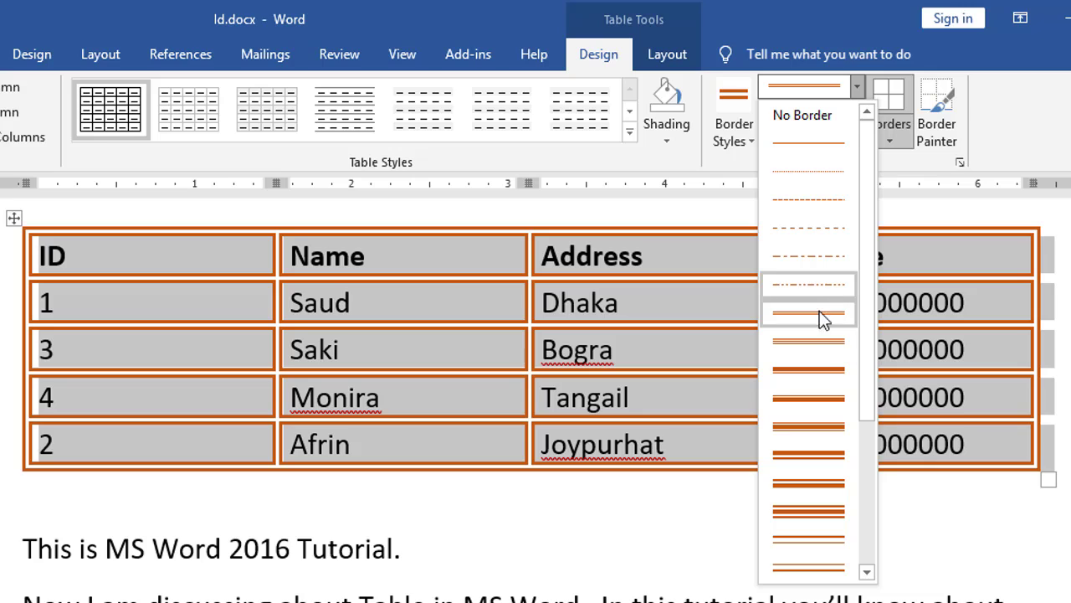
{"action": "left_click", "coordinate": [808, 231]}
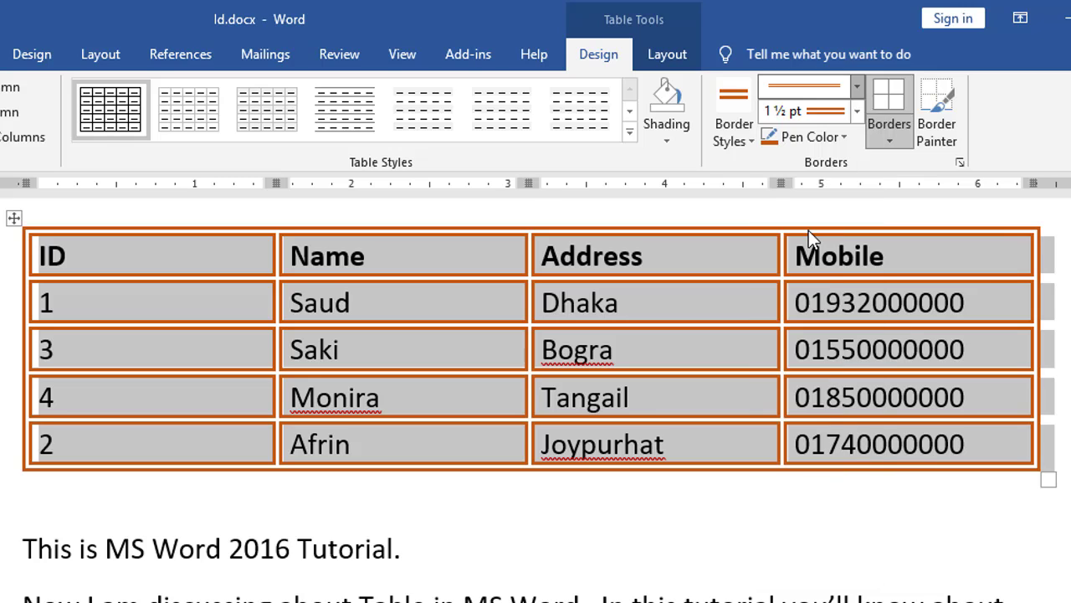
{"action": "left_click", "coordinate": [893, 140]}
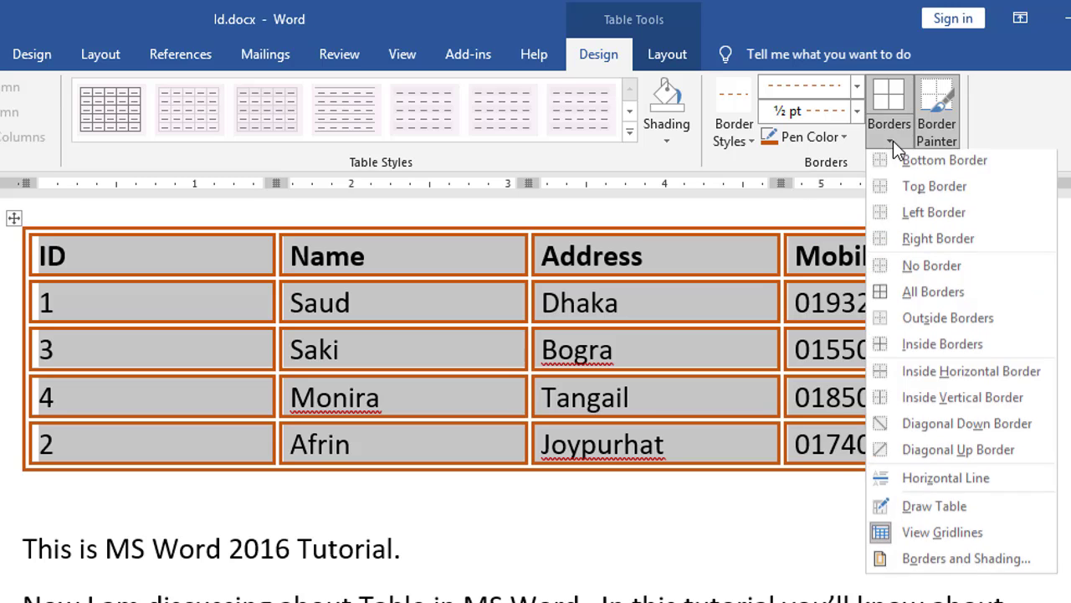
{"action": "left_click", "coordinate": [937, 297]}
{"action": "key", "text": "Escape"}
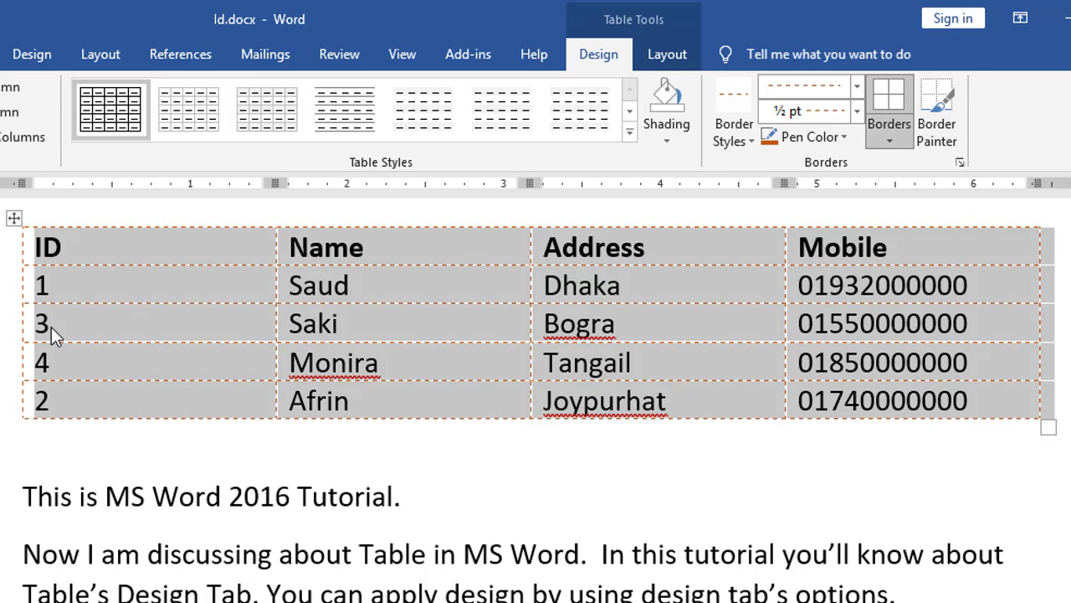
{"action": "left_click", "coordinate": [118, 276]}
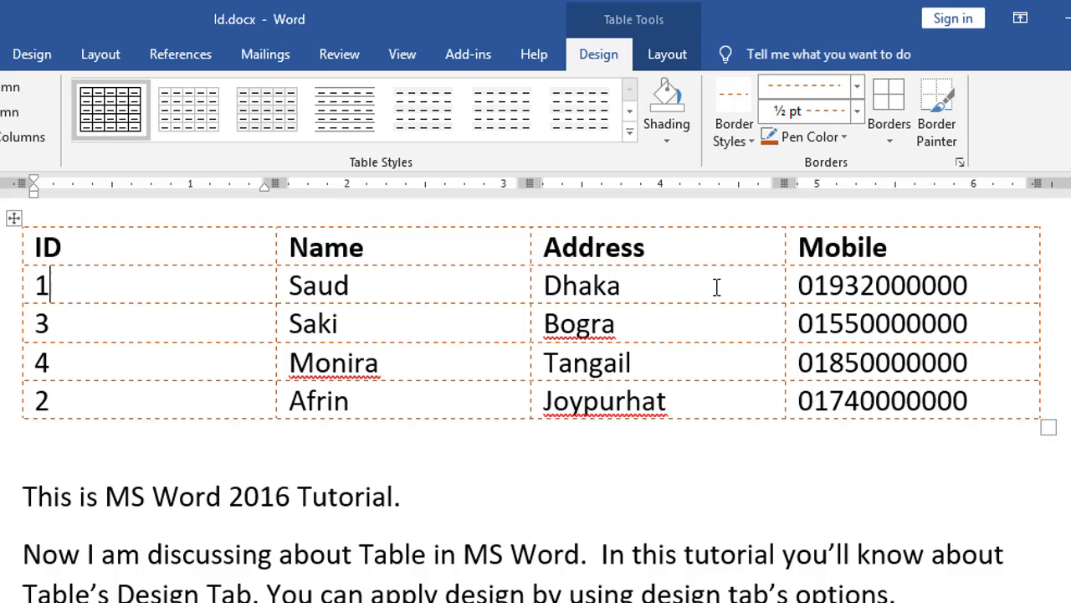
Choose the double black border style, keeping the ½ pt pen weight.
{"action": "left_click", "coordinate": [747, 142]}
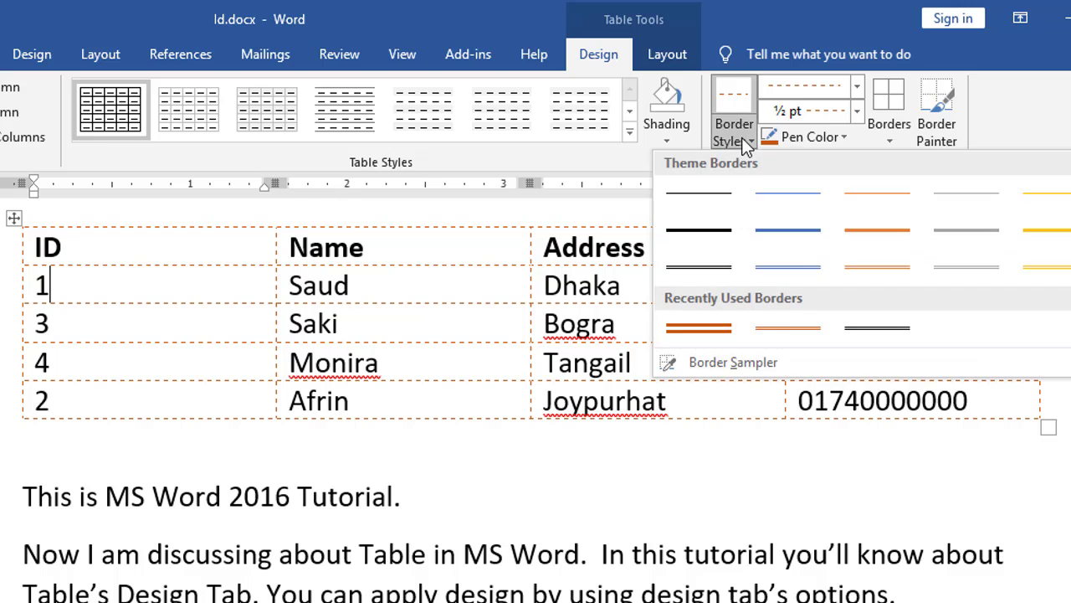
{"action": "left_click", "coordinate": [707, 268]}
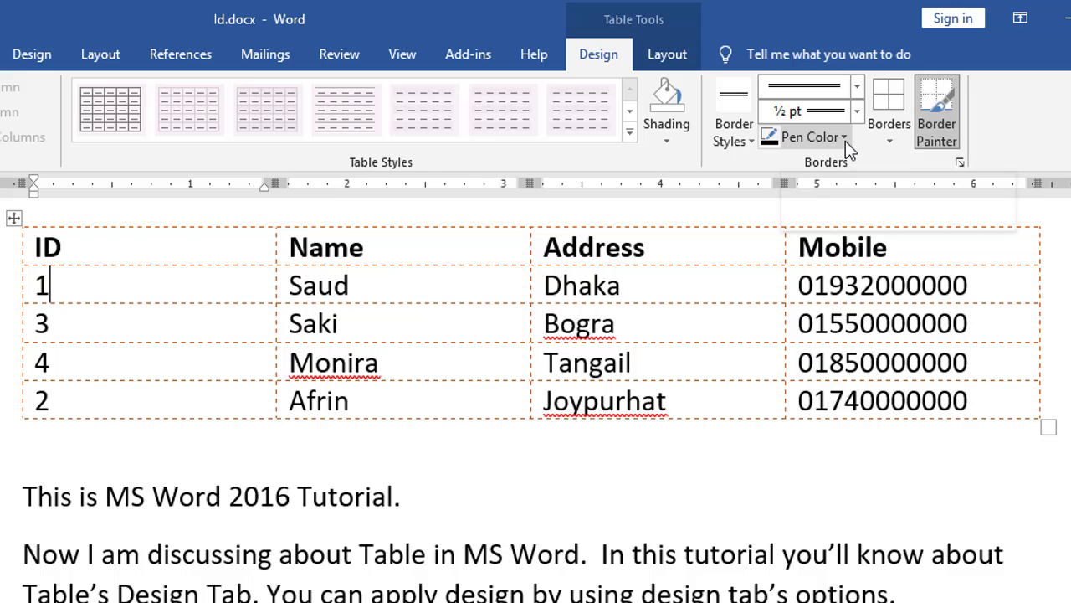
{"action": "left_click", "coordinate": [856, 111]}
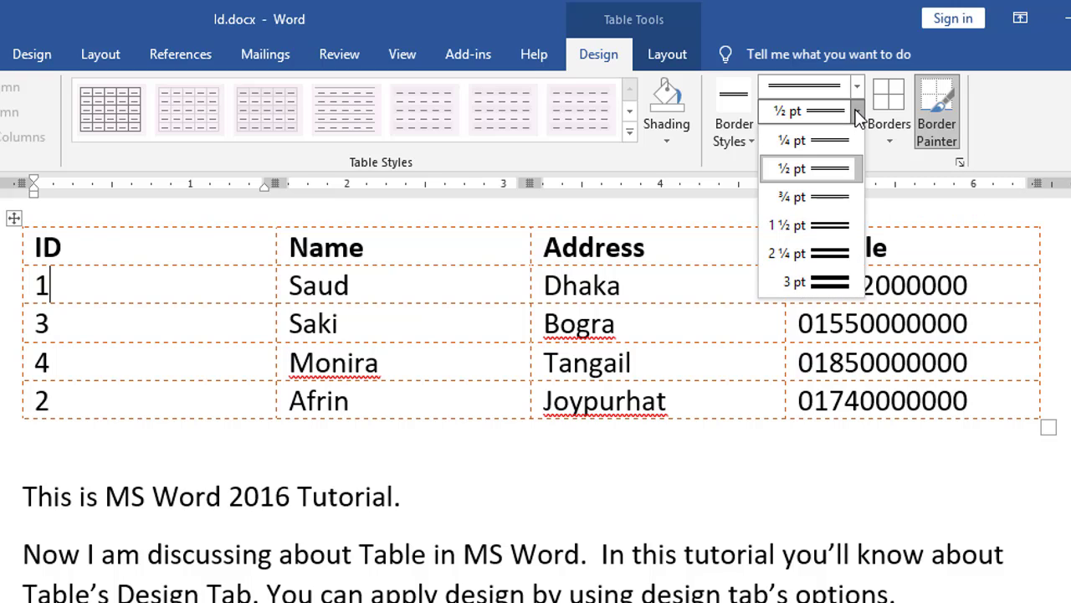
{"action": "left_click", "coordinate": [878, 149]}
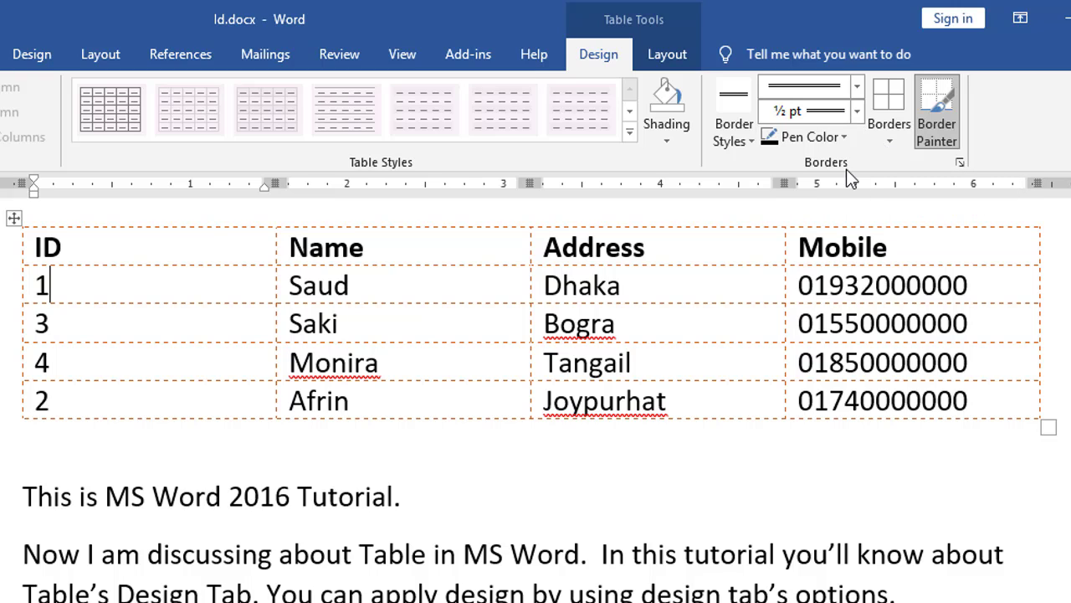
Paint the double black line along the bottom edge of the Name header cell.
{"action": "left_click", "coordinate": [890, 140]}
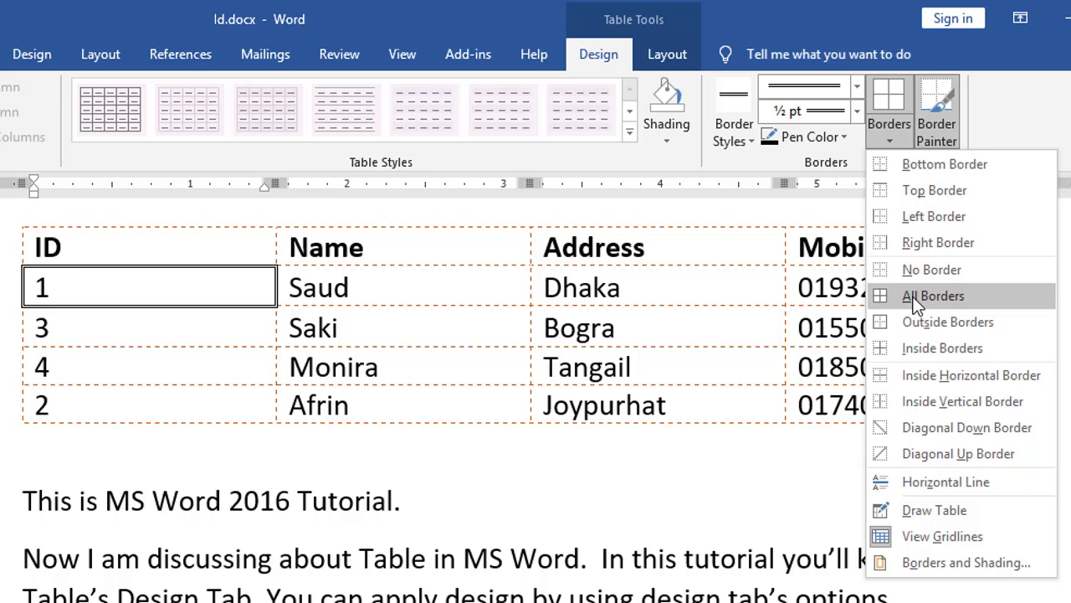
{"action": "left_click", "coordinate": [390, 291]}
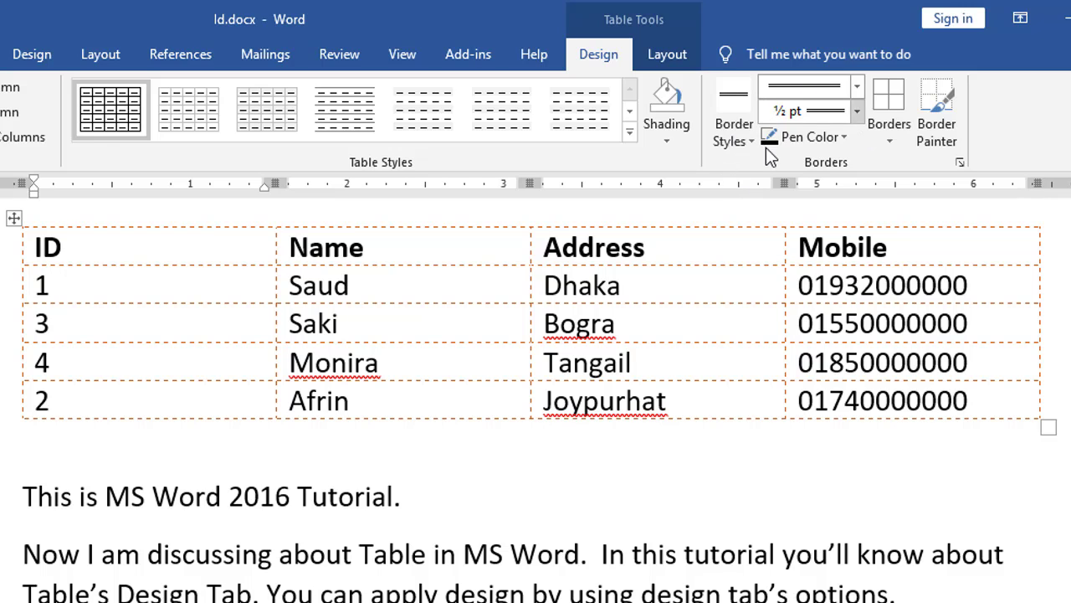
{"action": "left_click", "coordinate": [885, 138]}
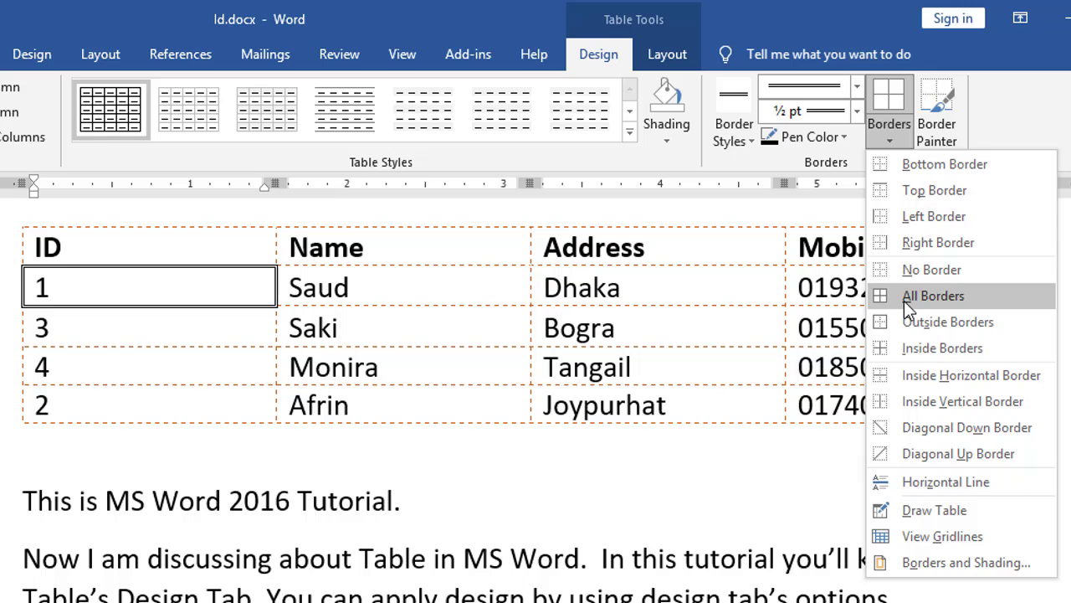
{"action": "left_click", "coordinate": [815, 172]}
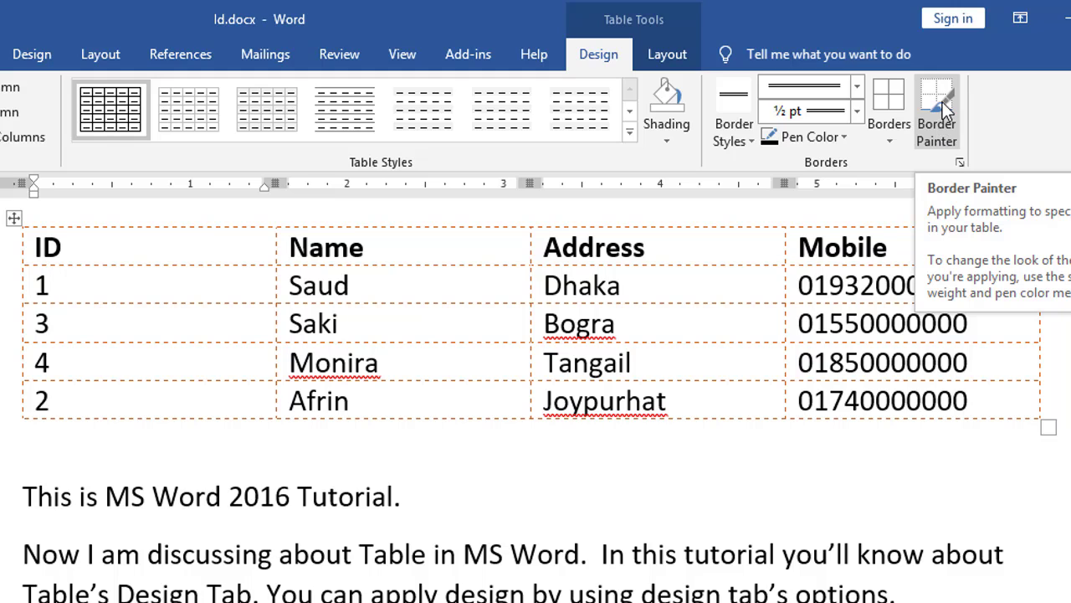
{"action": "left_click", "coordinate": [942, 102]}
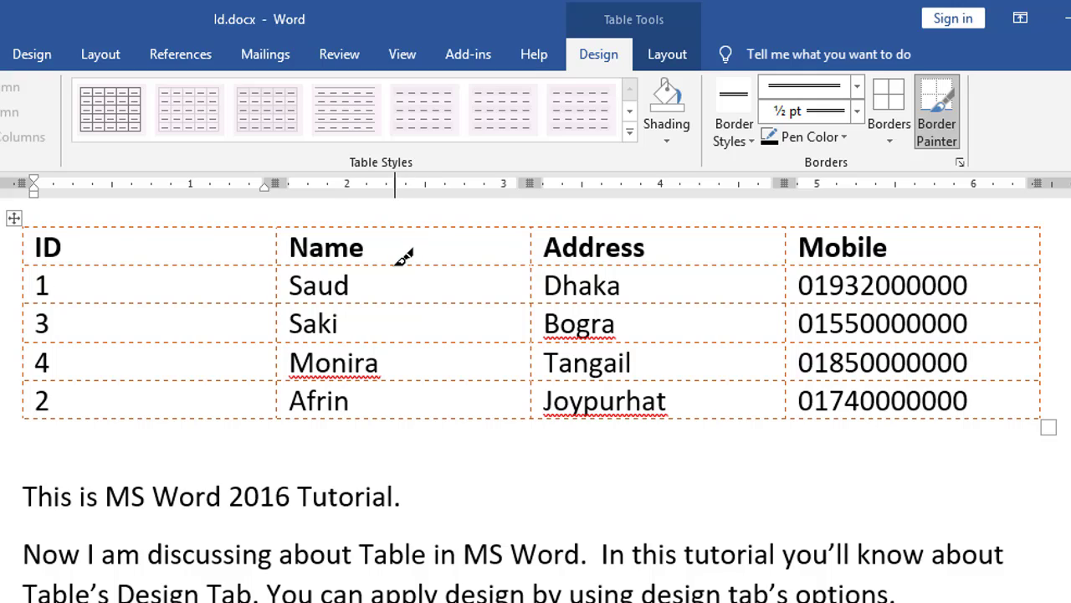
{"action": "left_click", "coordinate": [398, 265]}
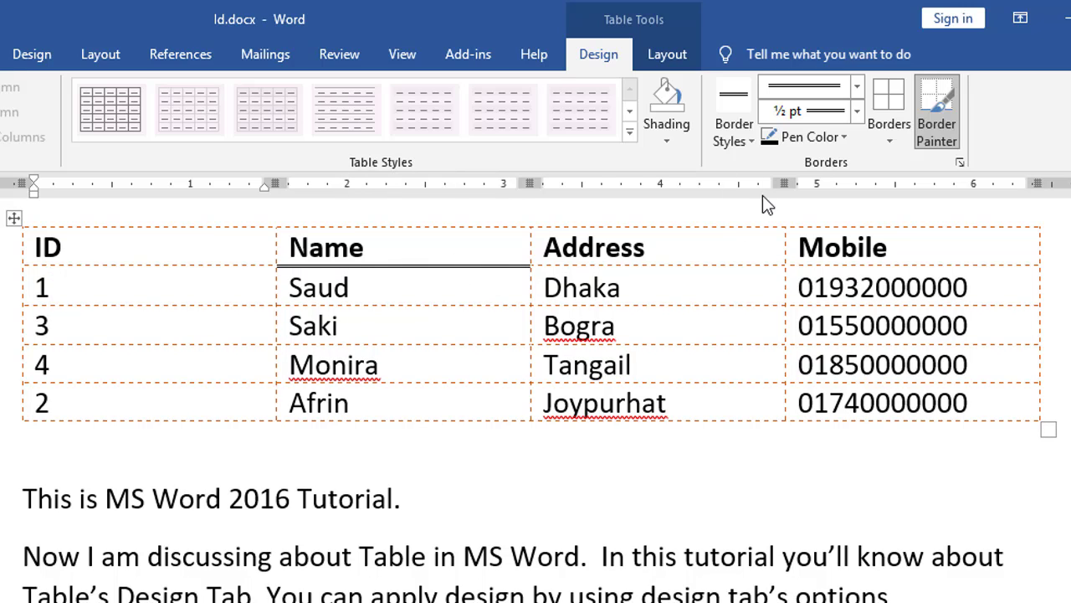
Paint a 3 pt black double border beneath the Monira row across Name, Address and Mobile.
{"action": "left_click", "coordinate": [856, 111]}
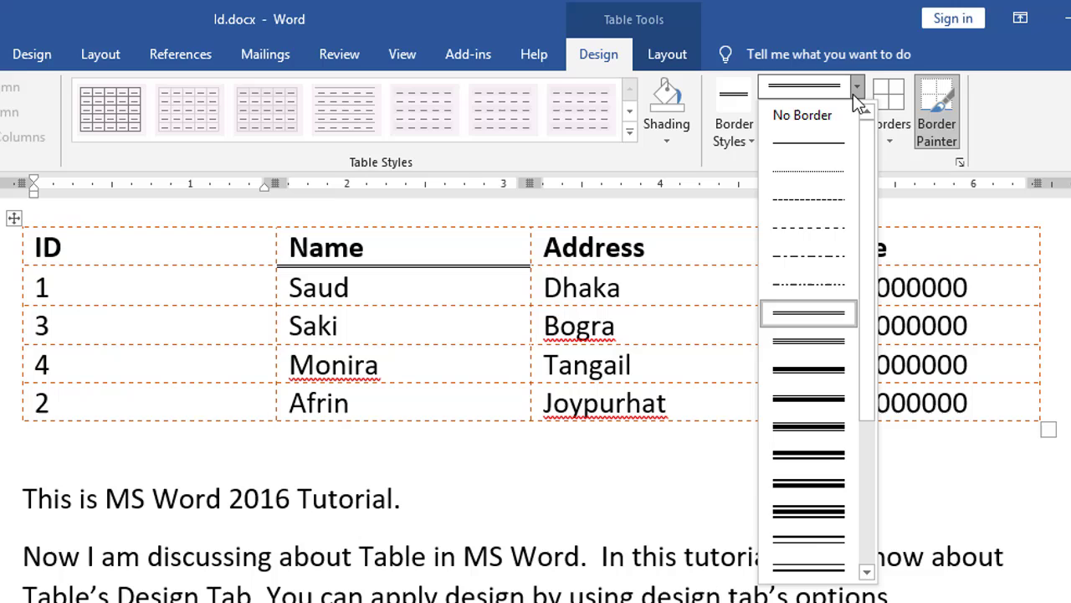
{"action": "left_click", "coordinate": [797, 548]}
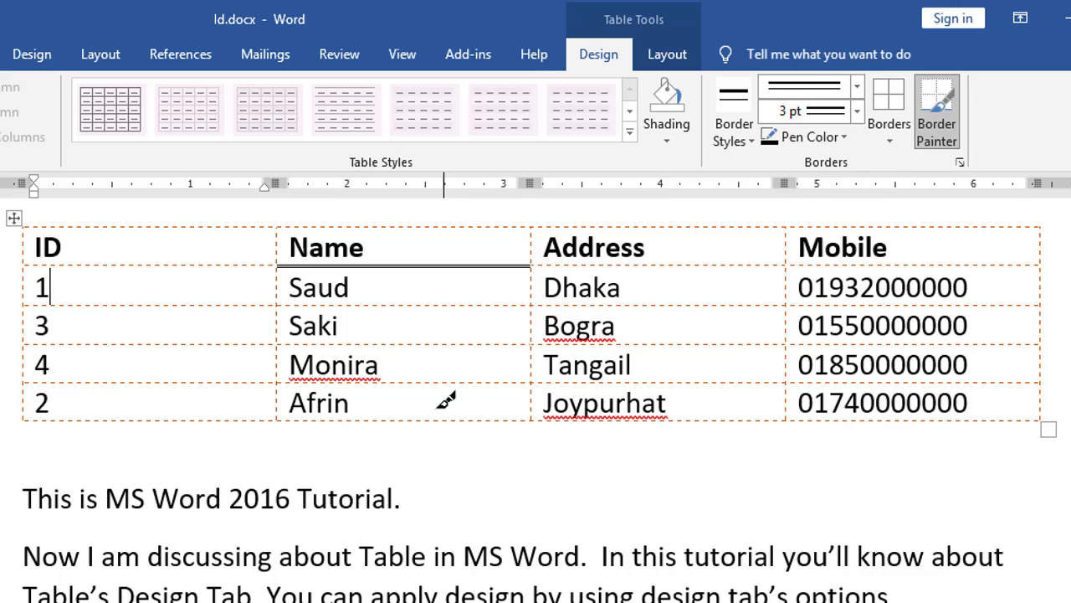
{"action": "left_click_drag", "start_coordinate": [407, 373], "coordinate": [879, 361]}
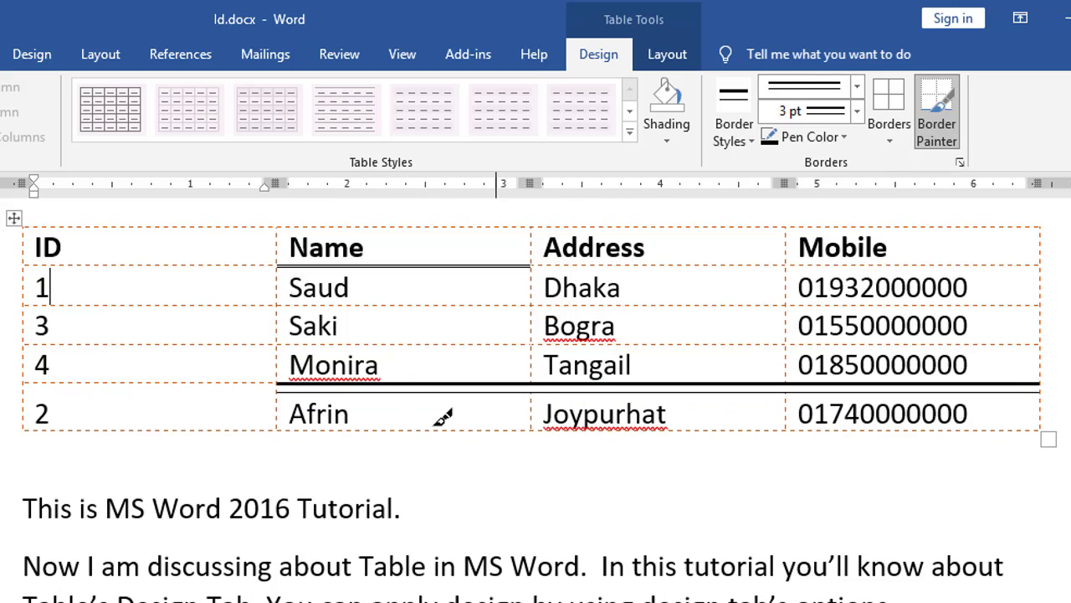